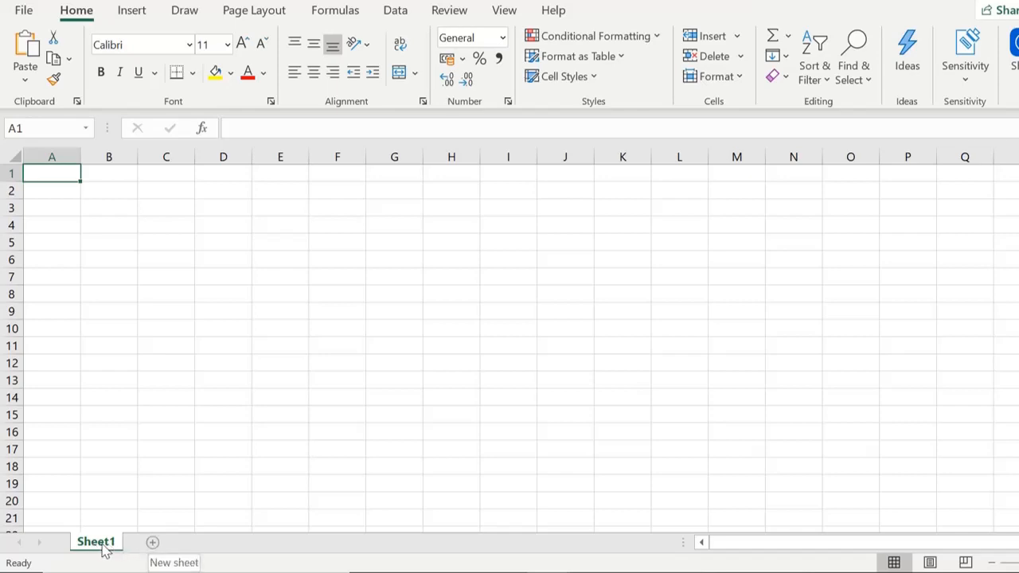
Add two new worksheets to the workbook and rename Sheet1 as Expenses.
left_click(151, 546)
left_click(206, 543)
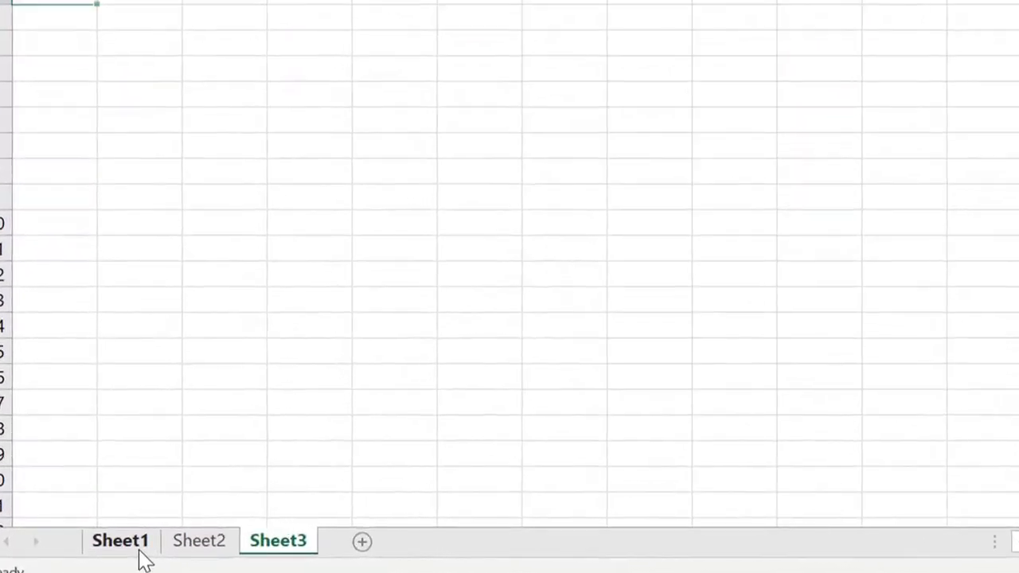
left_click(140, 548)
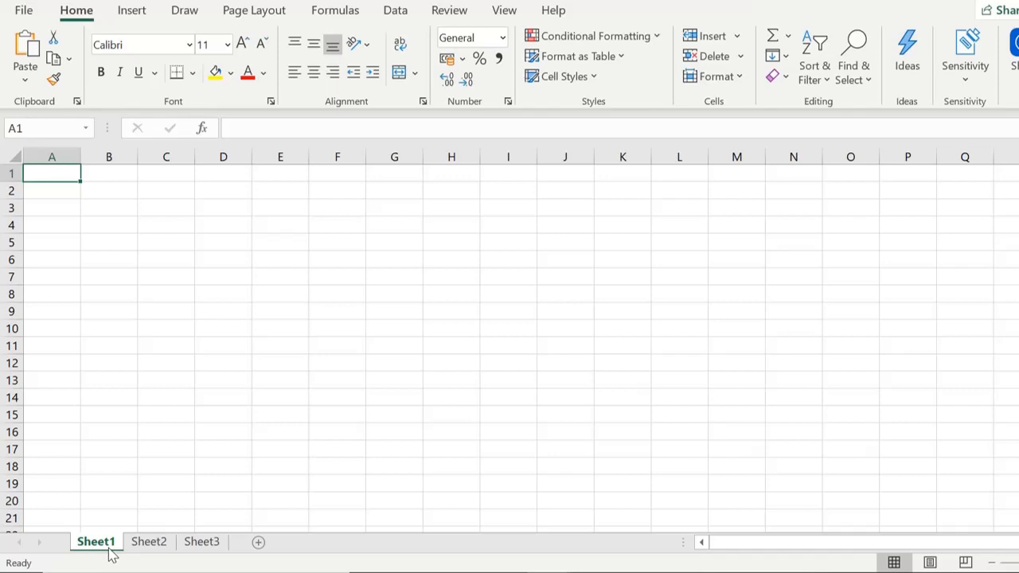
double_click(106, 544)
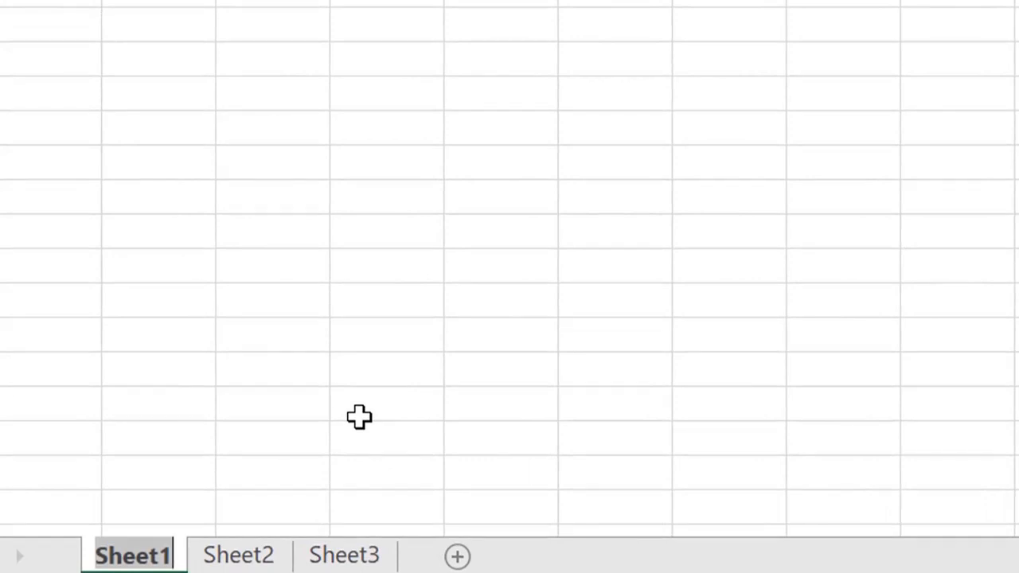
type("Expenses")
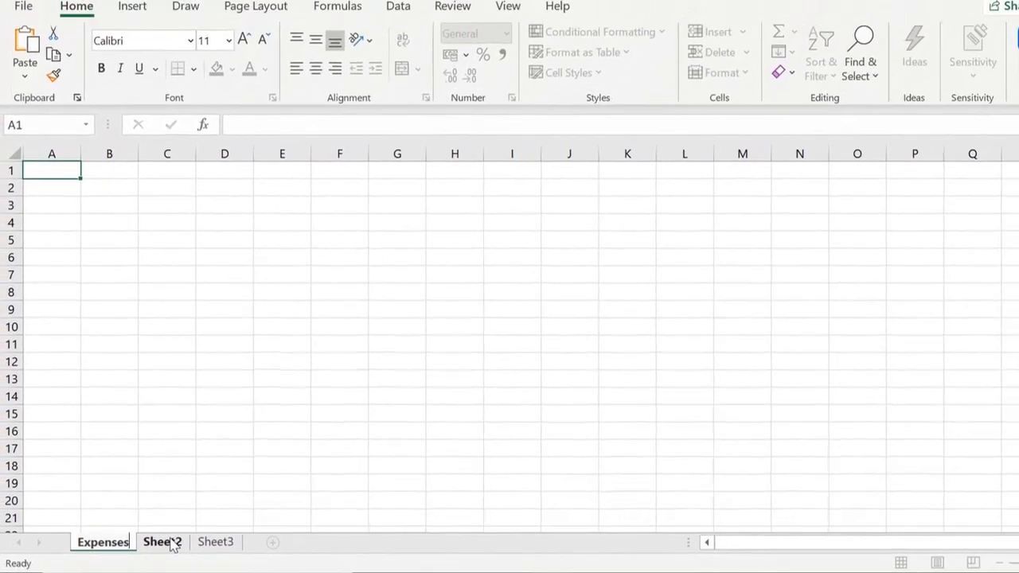
left_click(113, 190)
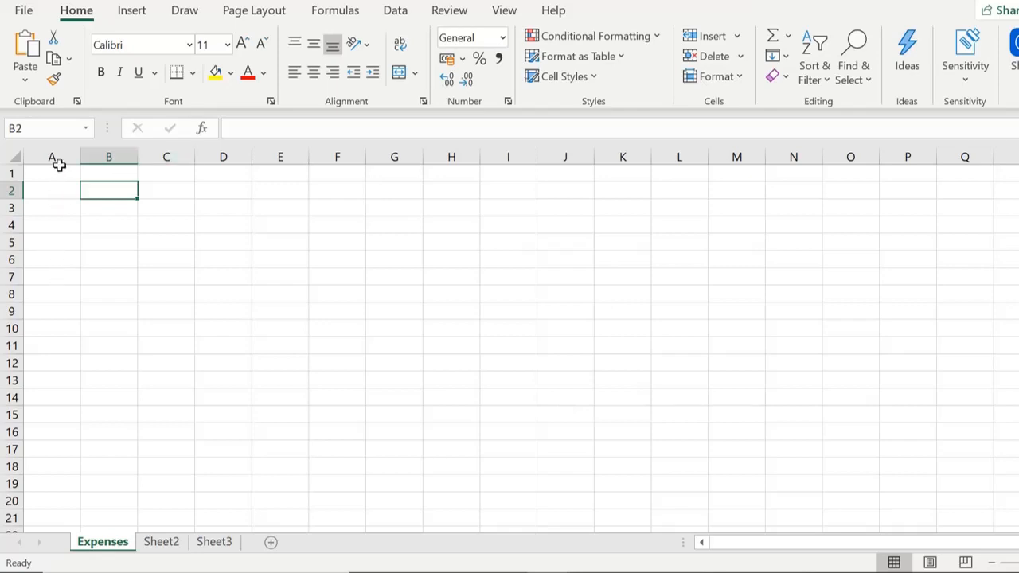
left_click(10, 174)
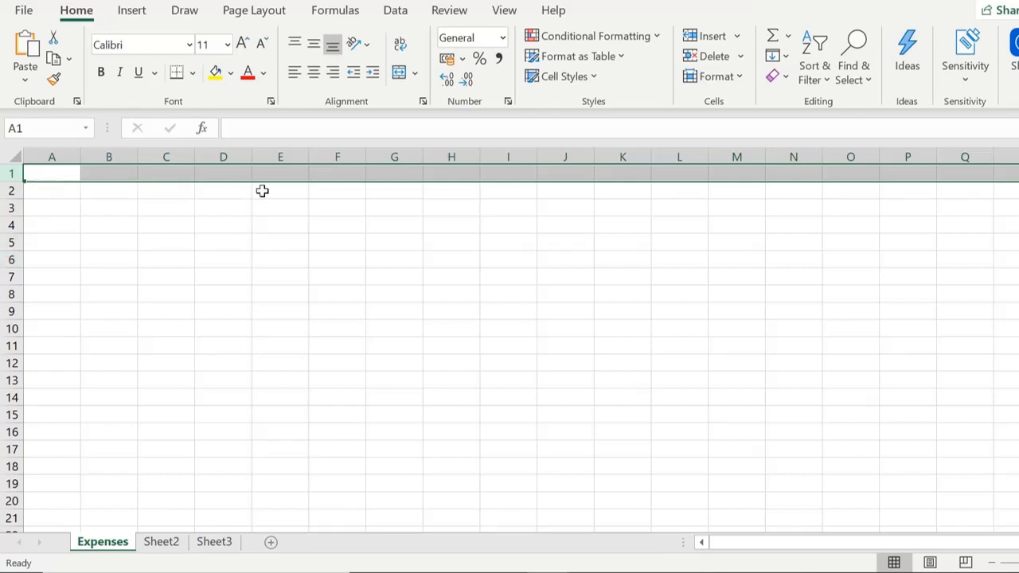
left_click(61, 157)
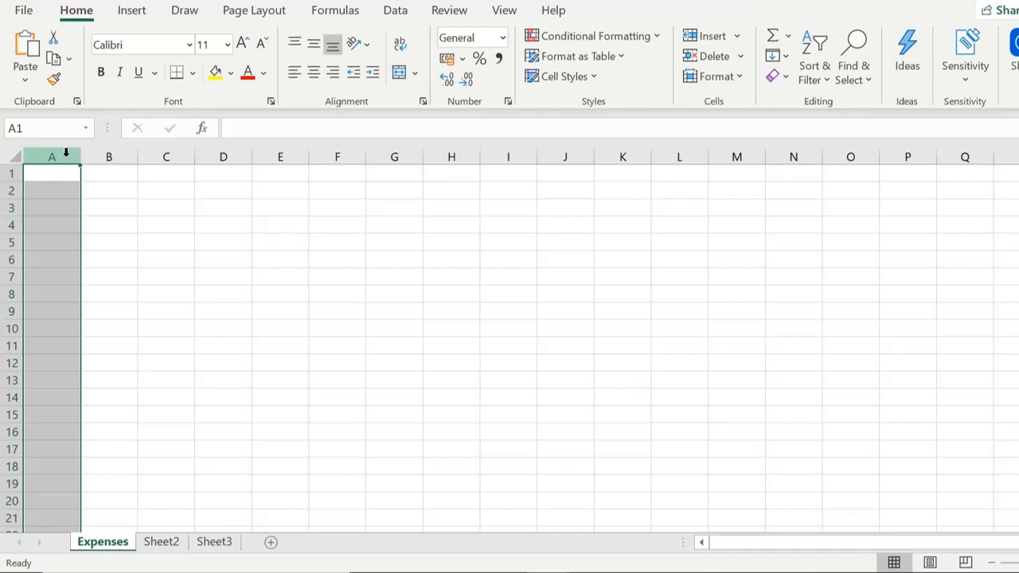
left_click(112, 189)
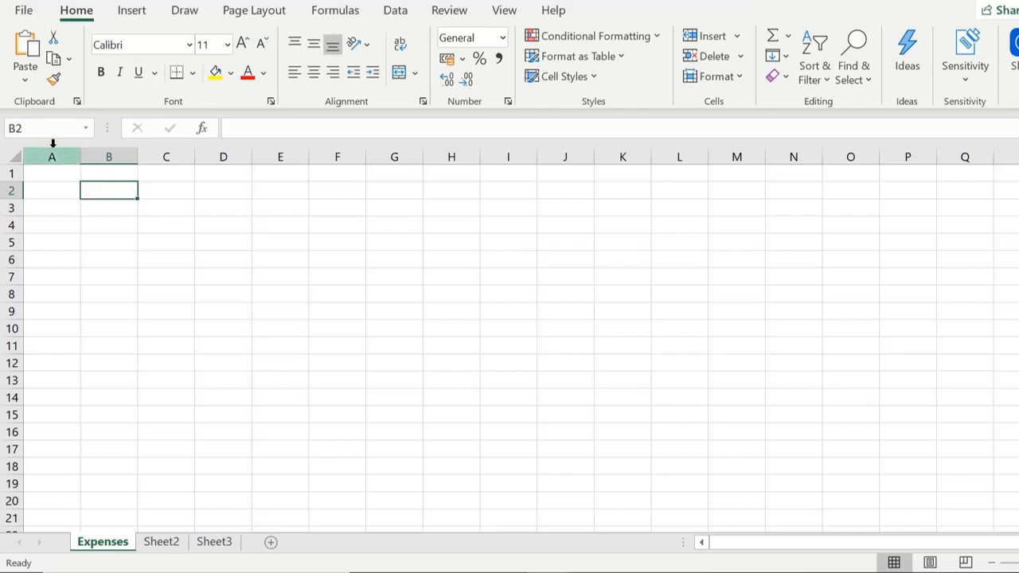
left_click(14, 128)
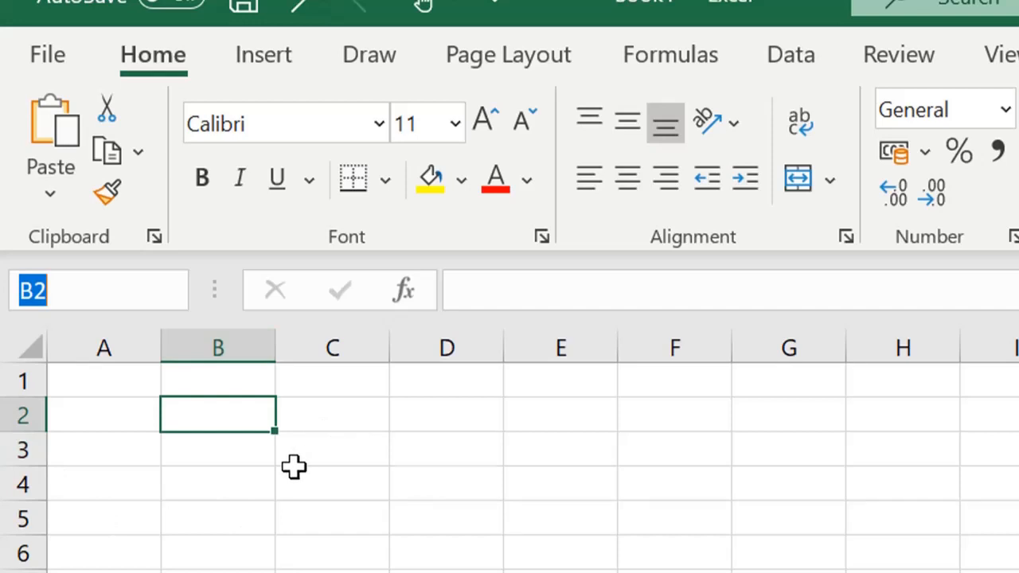
left_click(325, 457)
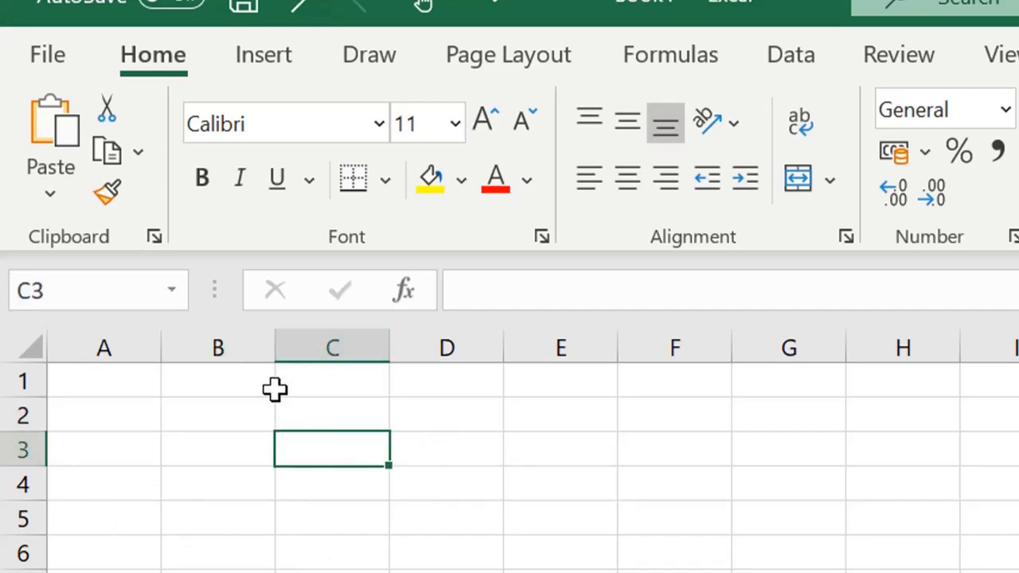
Enter the column header "Sr. No" in cell B2 of the Expenses sheet.
left_click(193, 416)
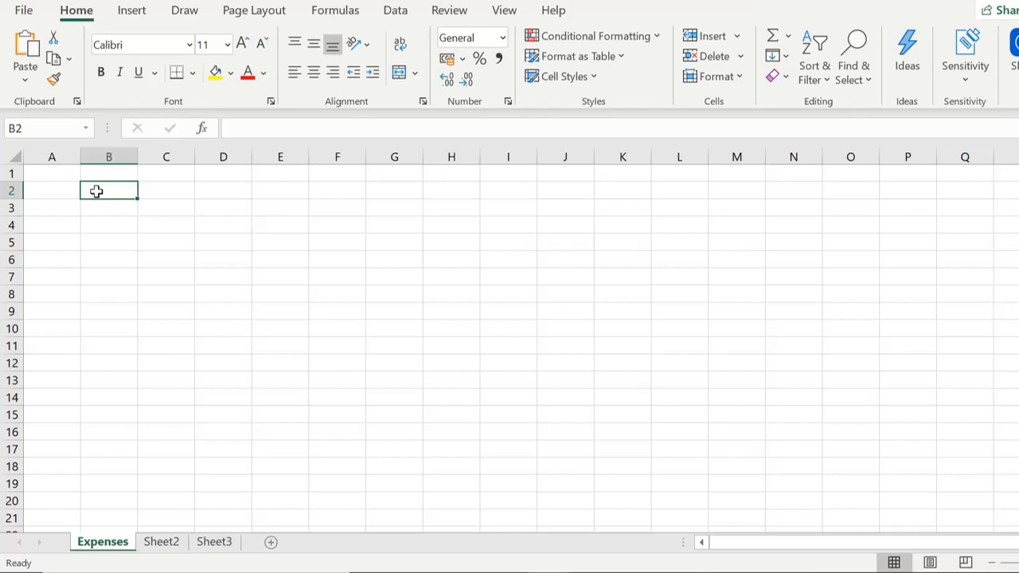
type("Sr")
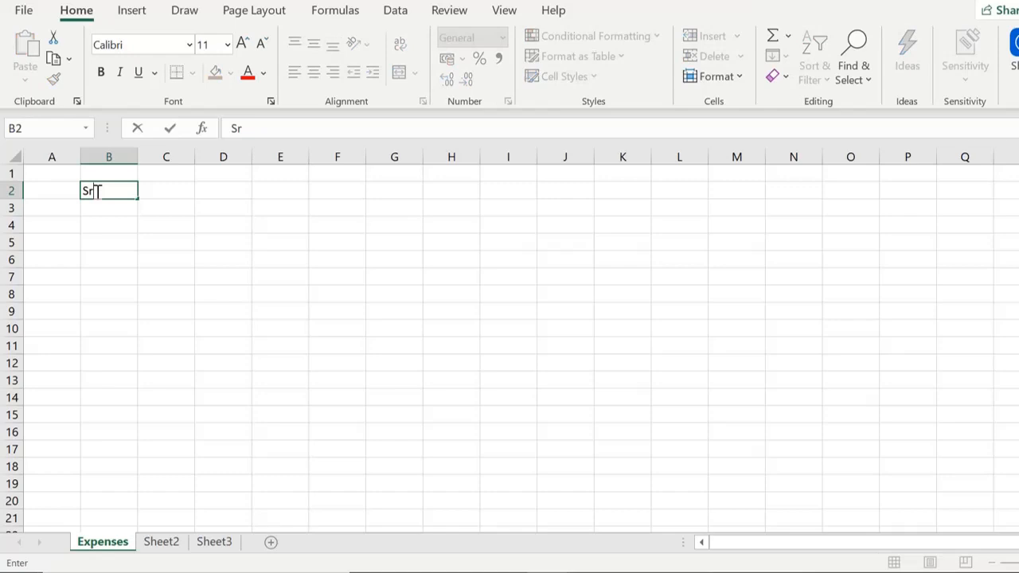
left_click(163, 191)
left_click(111, 192)
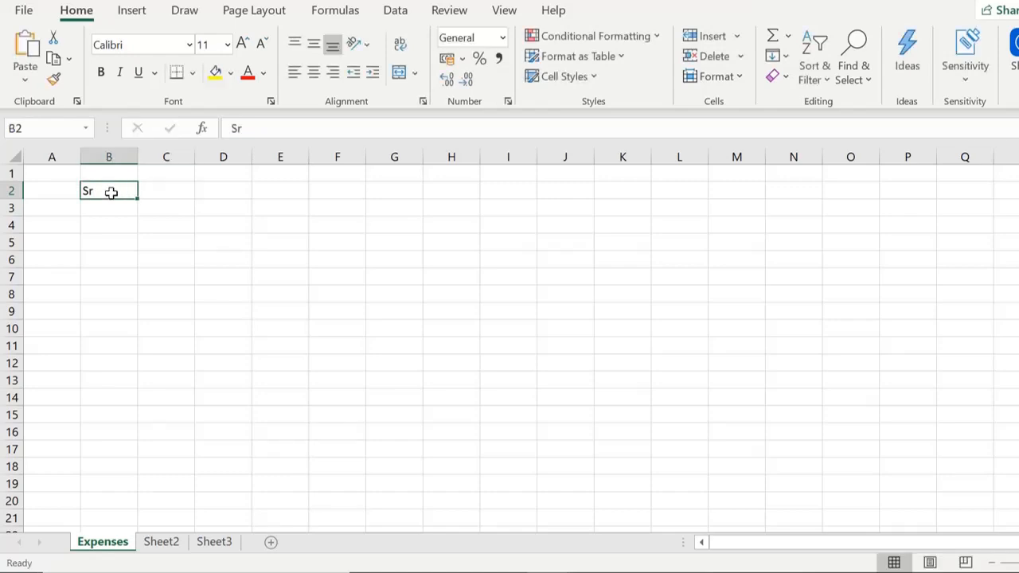
double_click(130, 195)
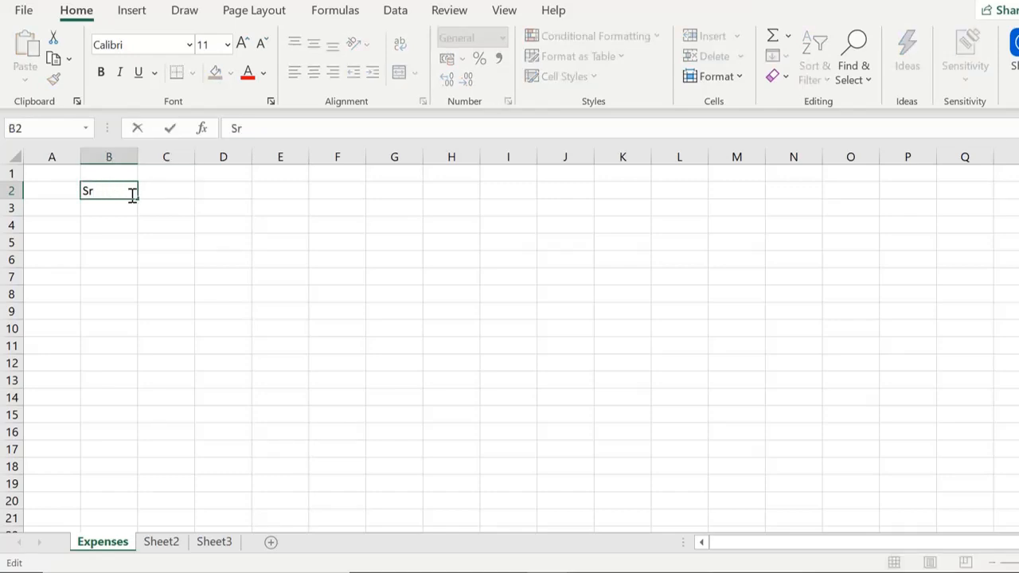
type(". No")
key("Tab")
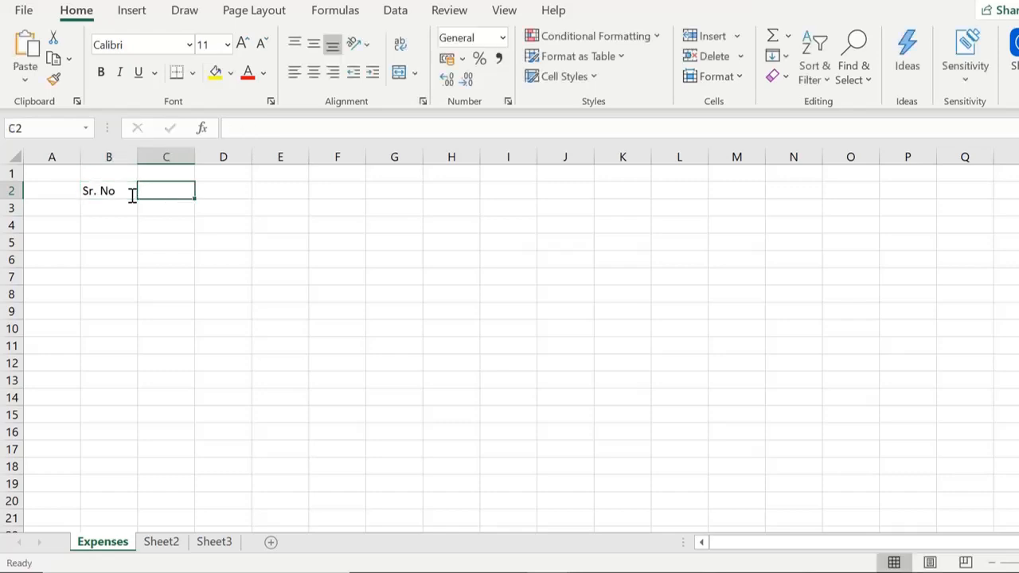
Enter the headers "Date" in cell C2 and "What was the expense" in cell D2.
type("Date")
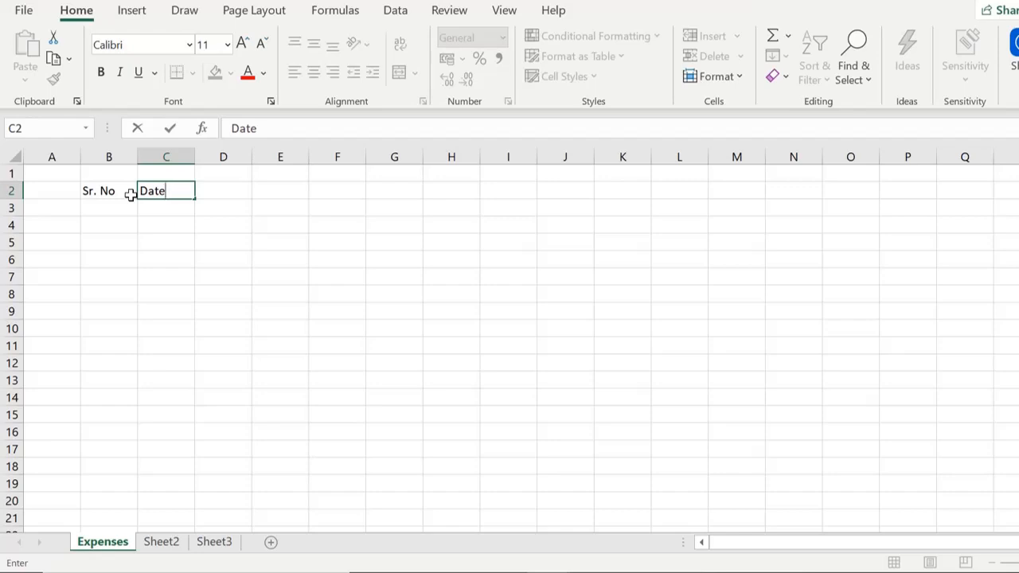
key("Tab")
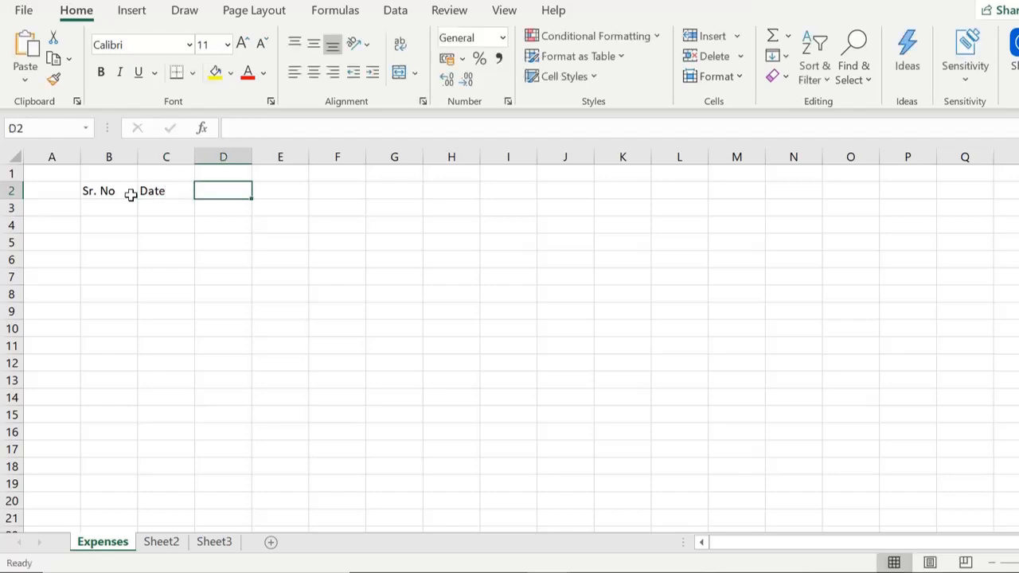
type("W")
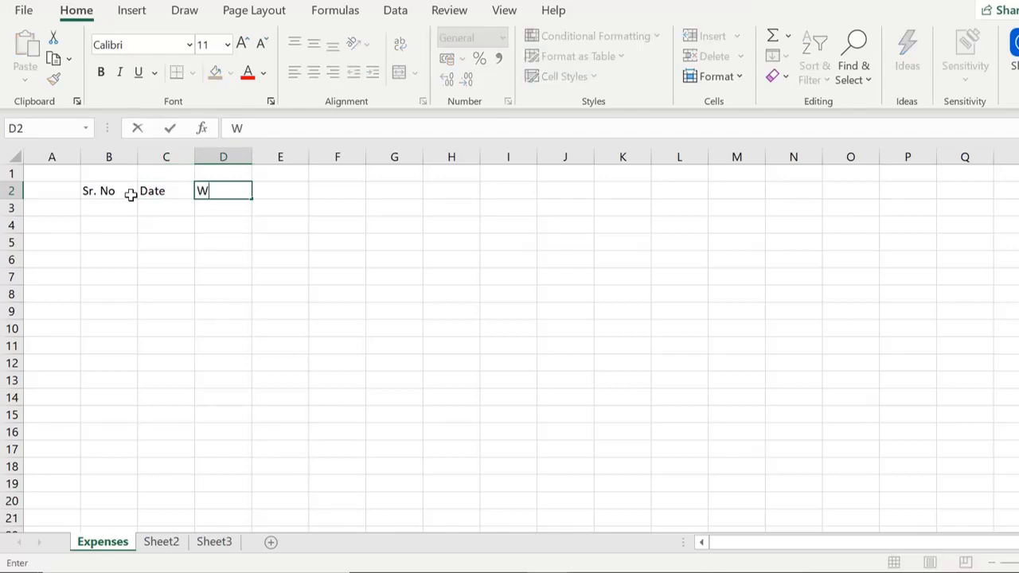
type("hat was the e")
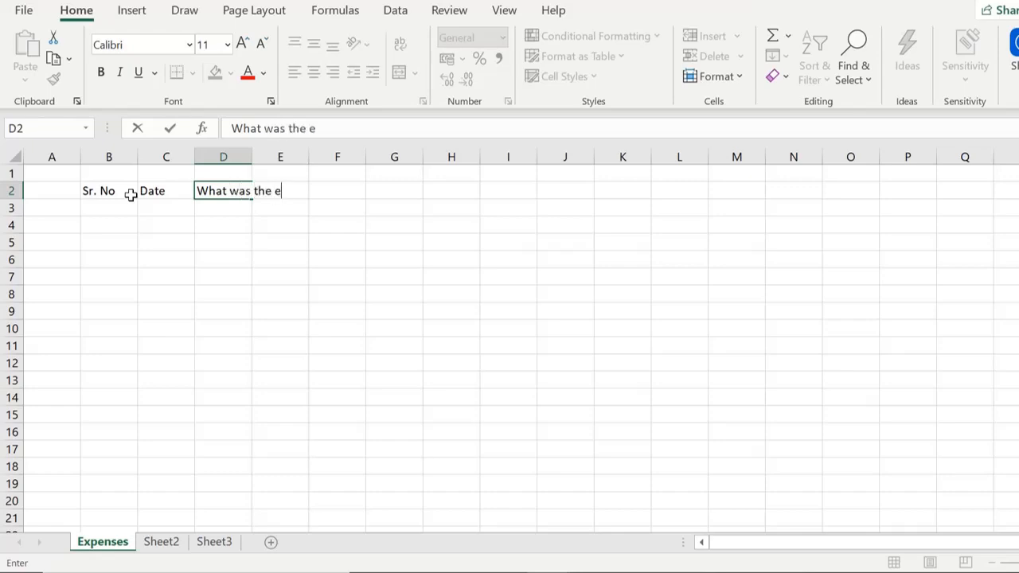
type("xpense")
key("Tab")
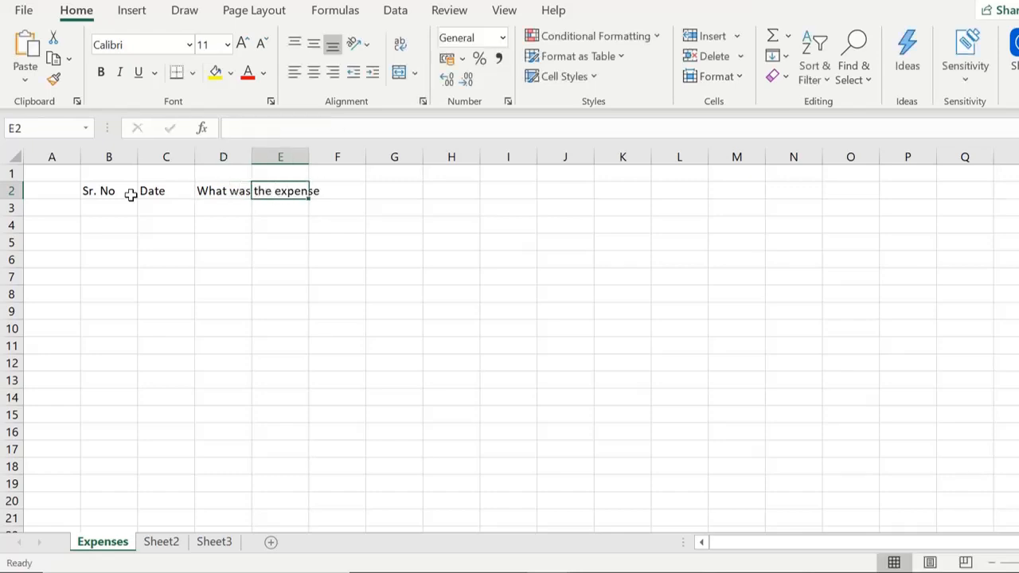
Enter the headers "Type of Expense" in cell E2 and "Amount" in cell F2.
type("T")
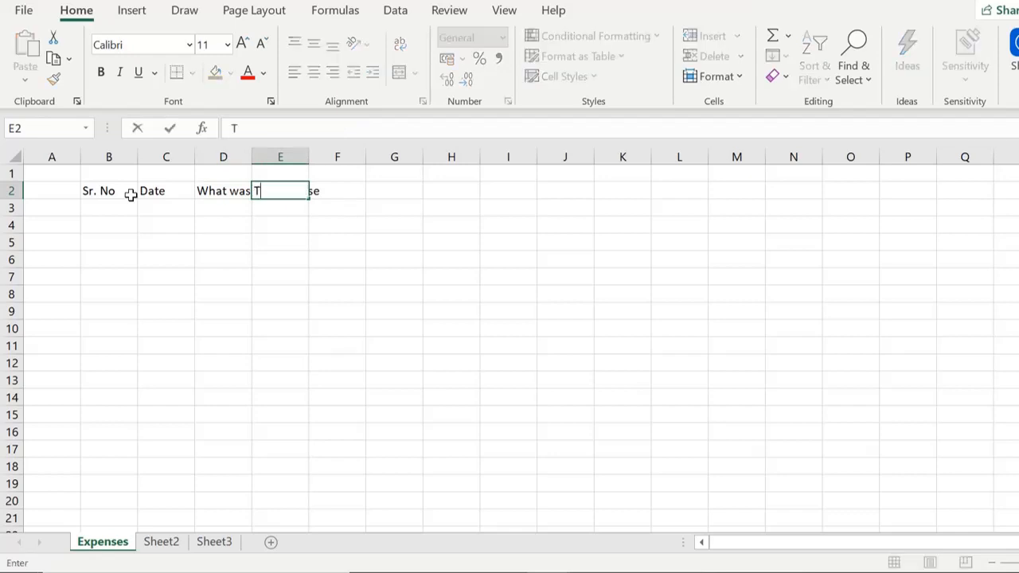
type("ype of Expense")
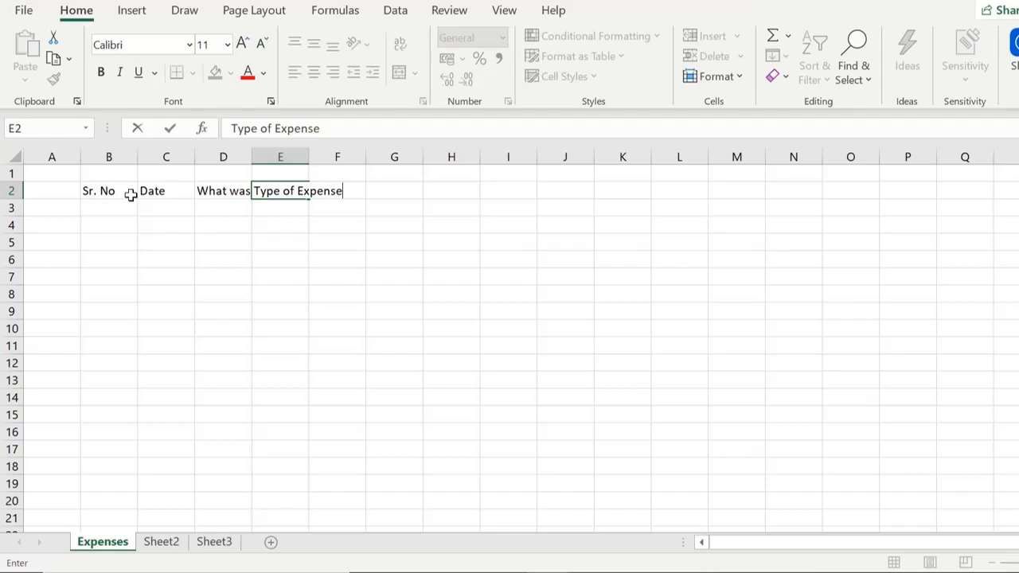
key("Tab")
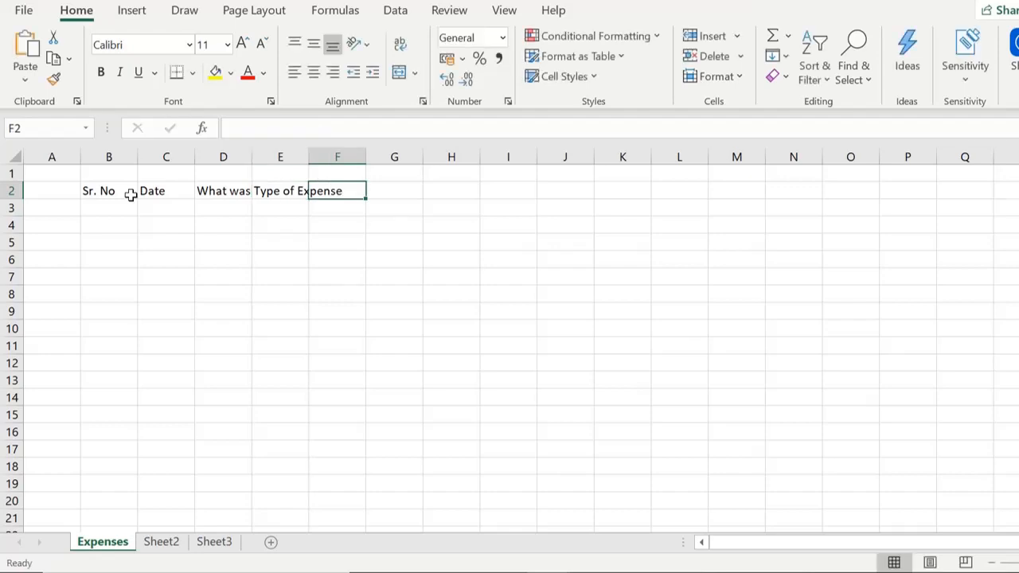
type("Amount")
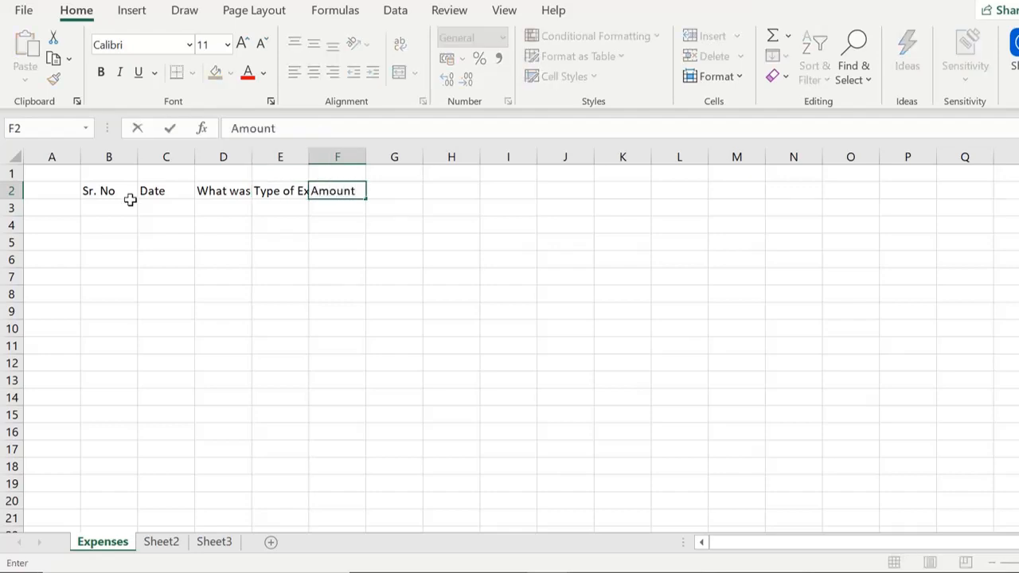
left_click(175, 253)
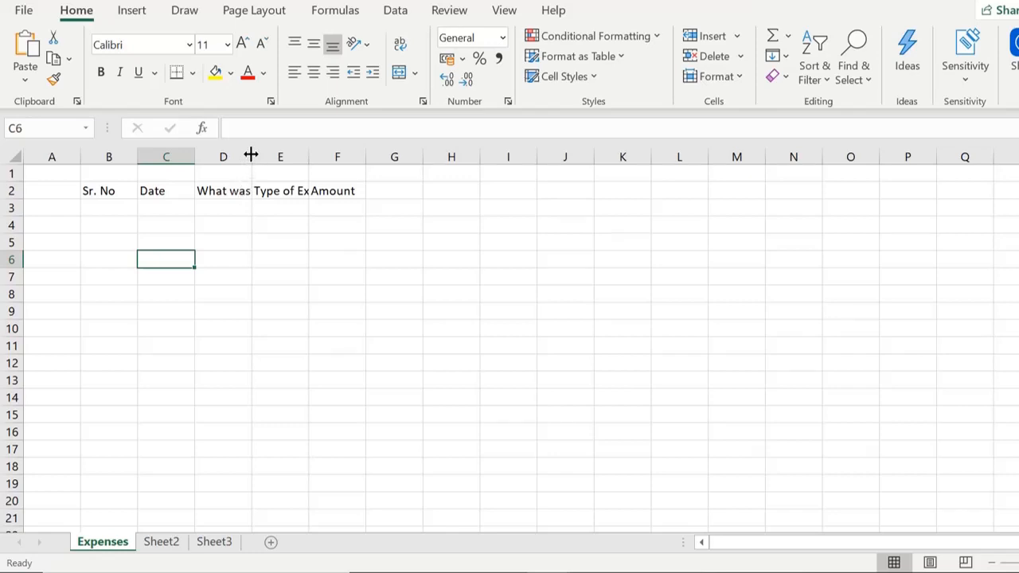
Autofit column E to its header, and make columns D and F slightly wider than their header text.
double_click(251, 155)
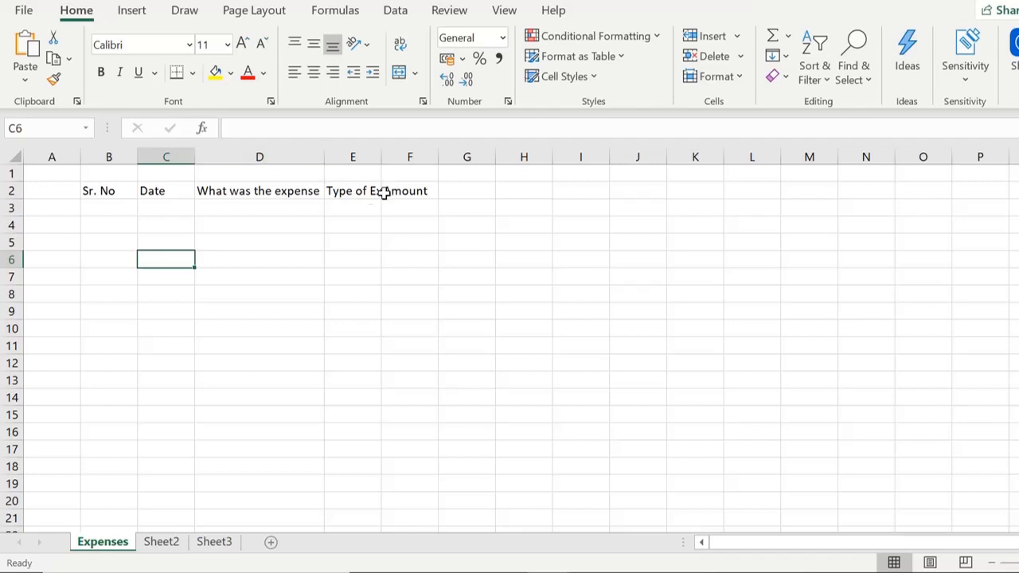
double_click(382, 159)
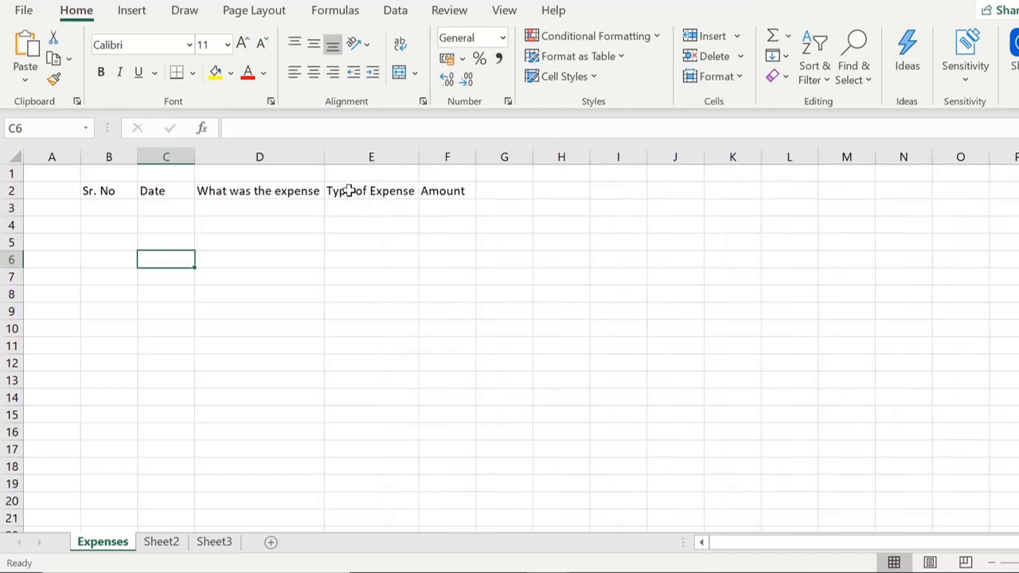
left_click_drag(324, 160, 303, 157)
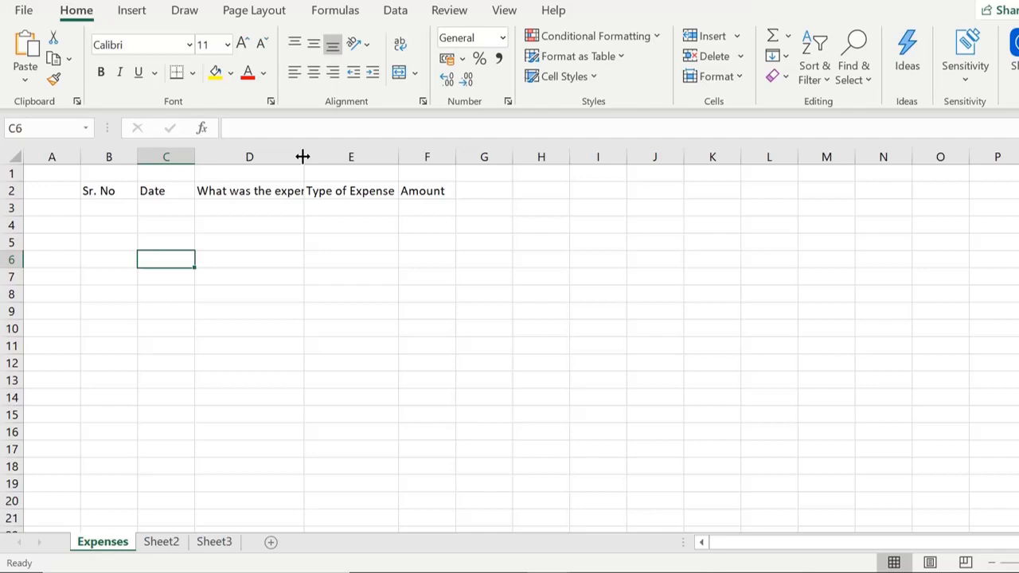
left_click_drag(303, 157, 332, 157)
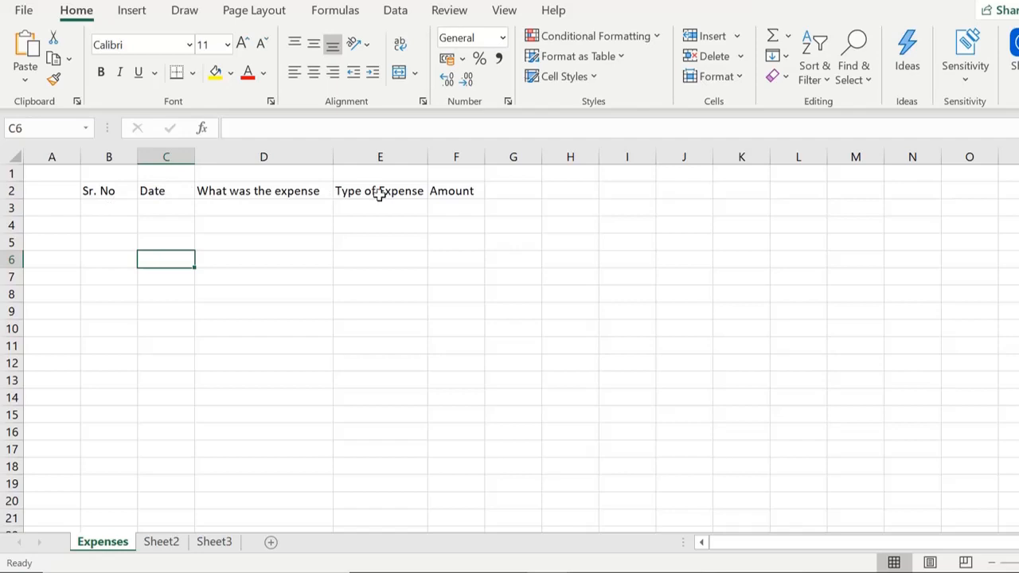
left_click_drag(485, 163, 511, 162)
Start the first entry in row 3 with serial number 1, date 24-Oct and expense "Purchase Milk".
left_click(116, 211)
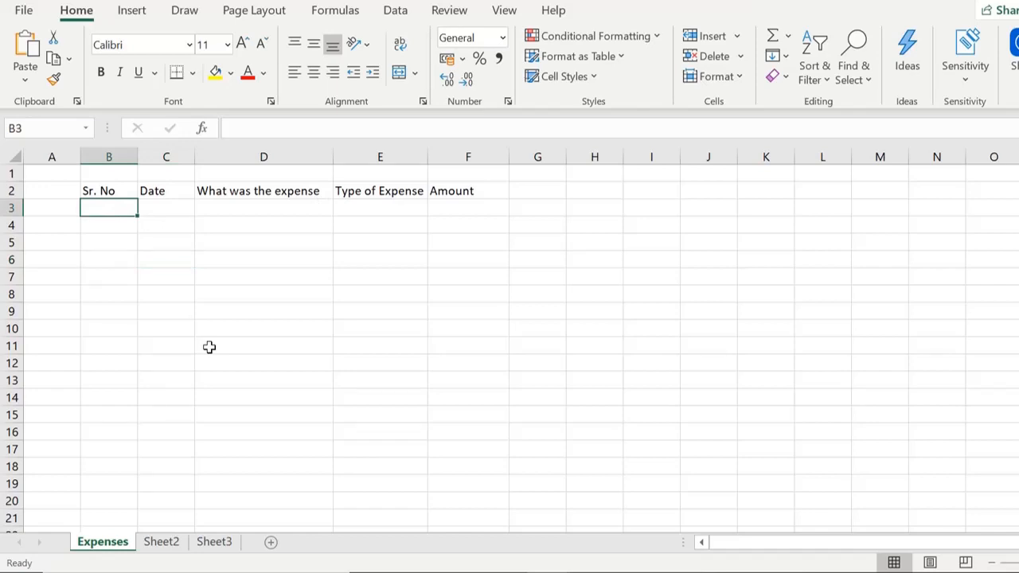
type("1")
key("Return")
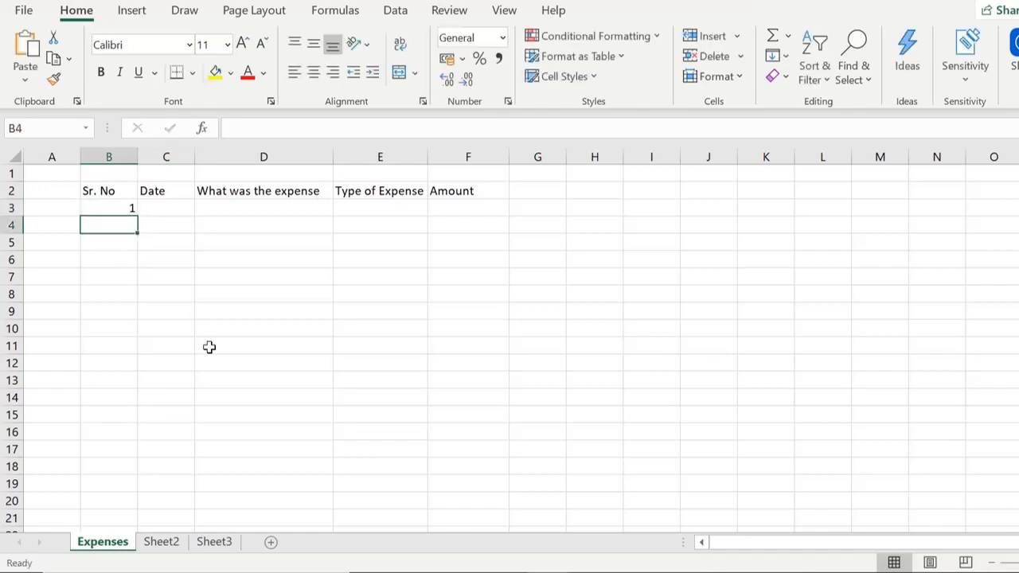
key("Up")
key("Right")
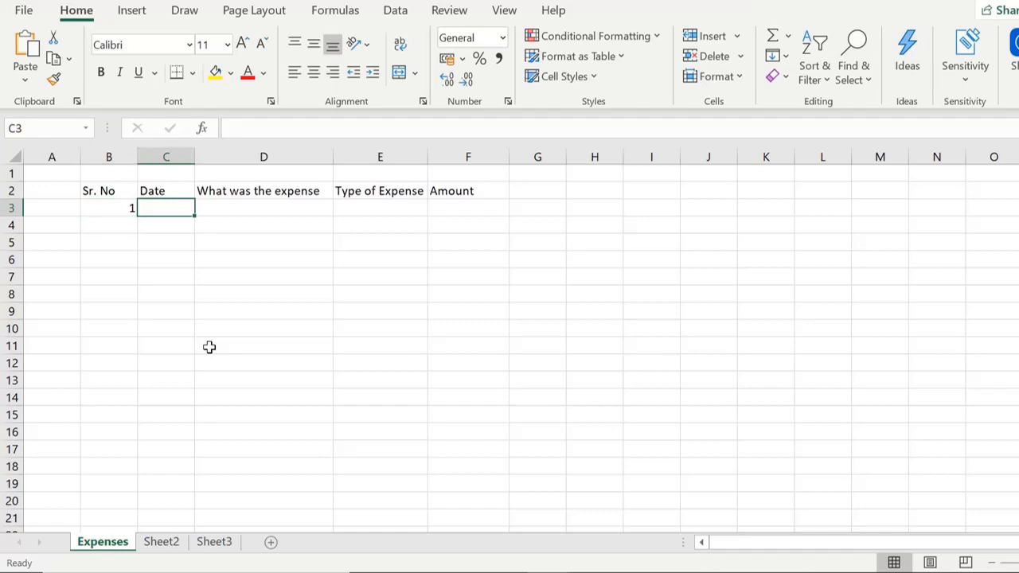
type("24-")
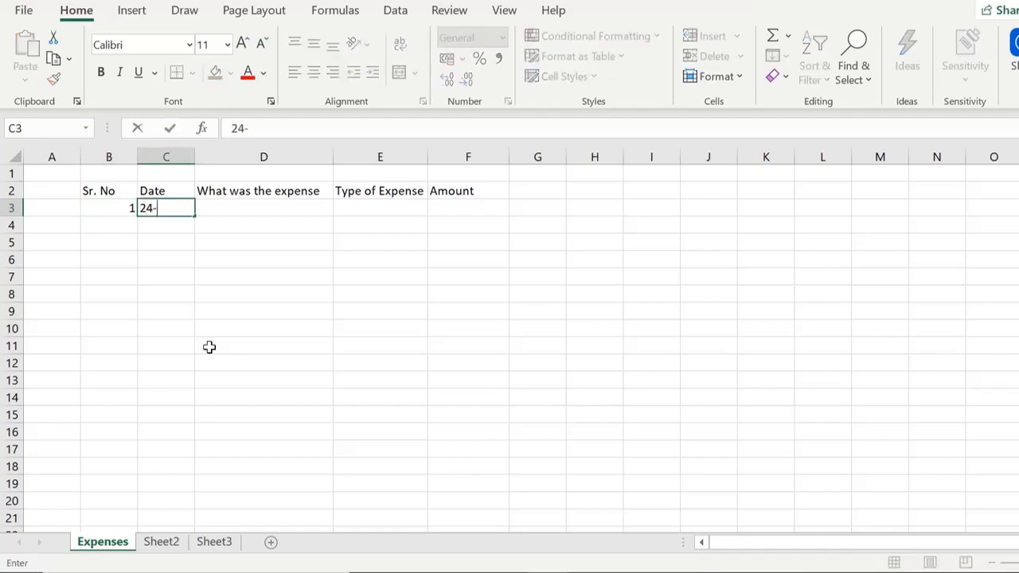
type("Oct")
key("Tab")
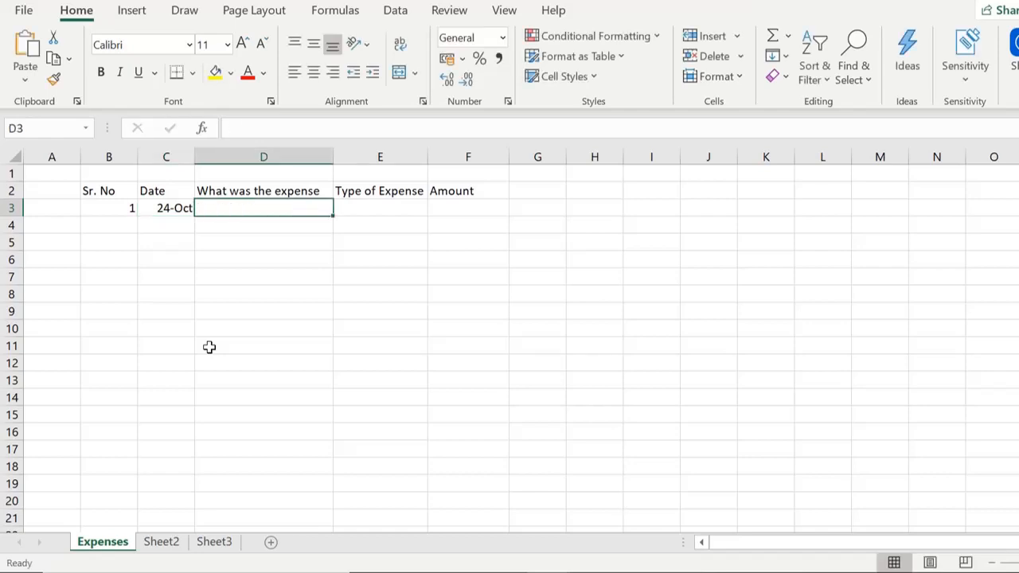
type("Purchase Milk")
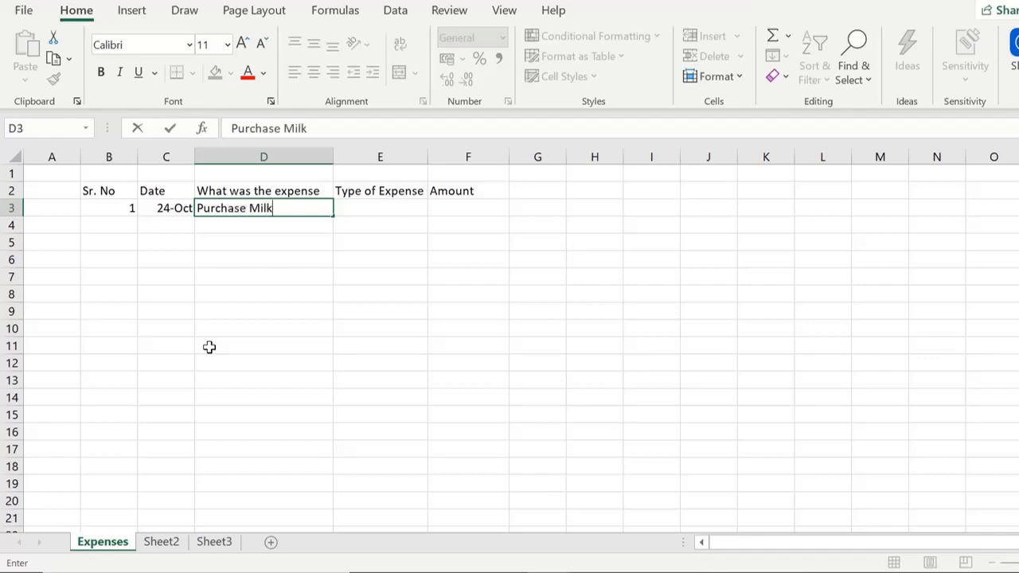
key("Tab")
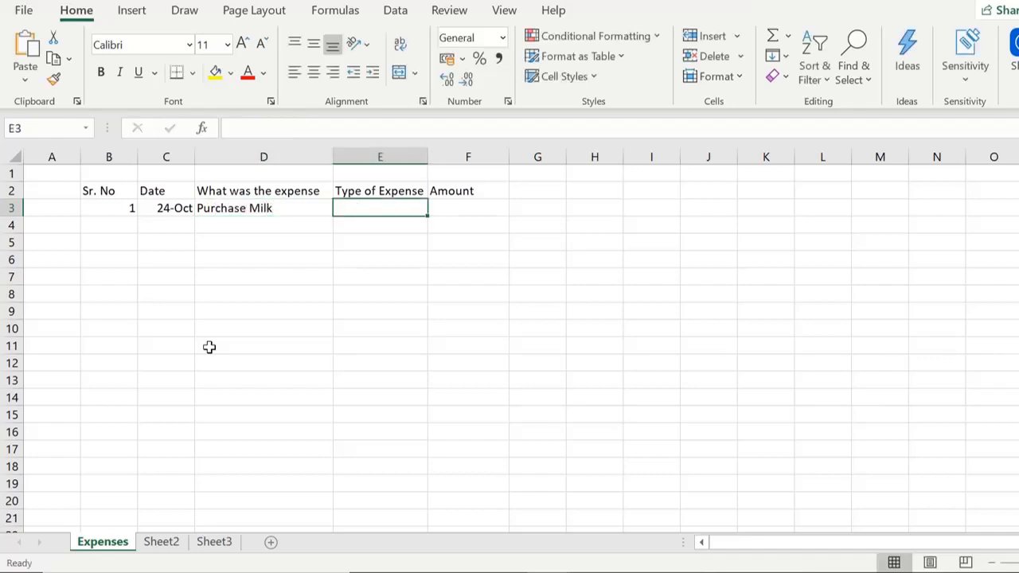
Complete the milk entry with expense type "Food Item" in E3 and amount 300 in F3.
type("G")
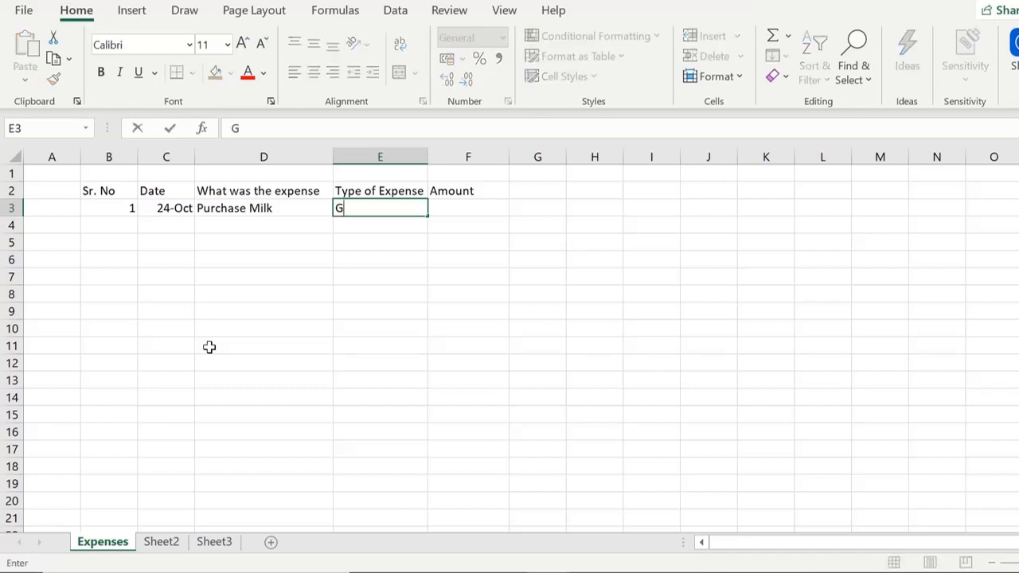
type("rocery")
key("BackSpace")
key("BackSpace")
key("BackSpace")
key("BackSpace")
key("BackSpace")
key("BackSpace")
key("BackSpace")
type("Food Item")
key("Tab")
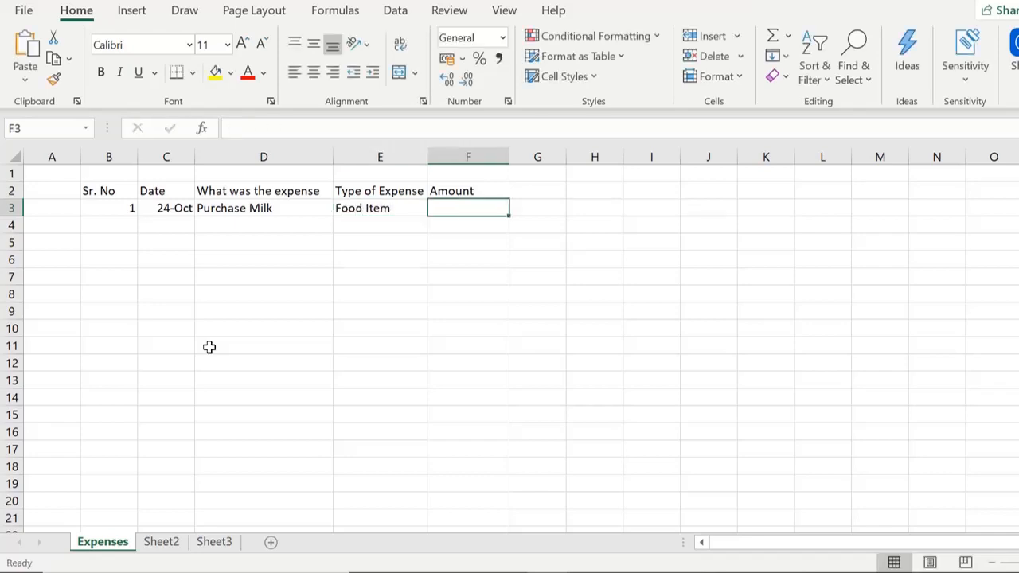
type("300")
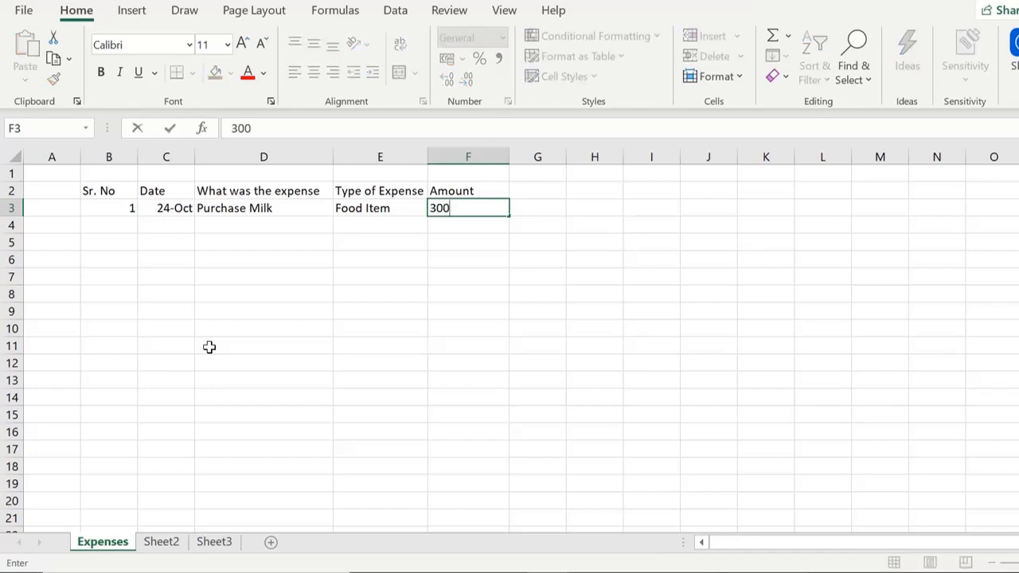
key("Return")
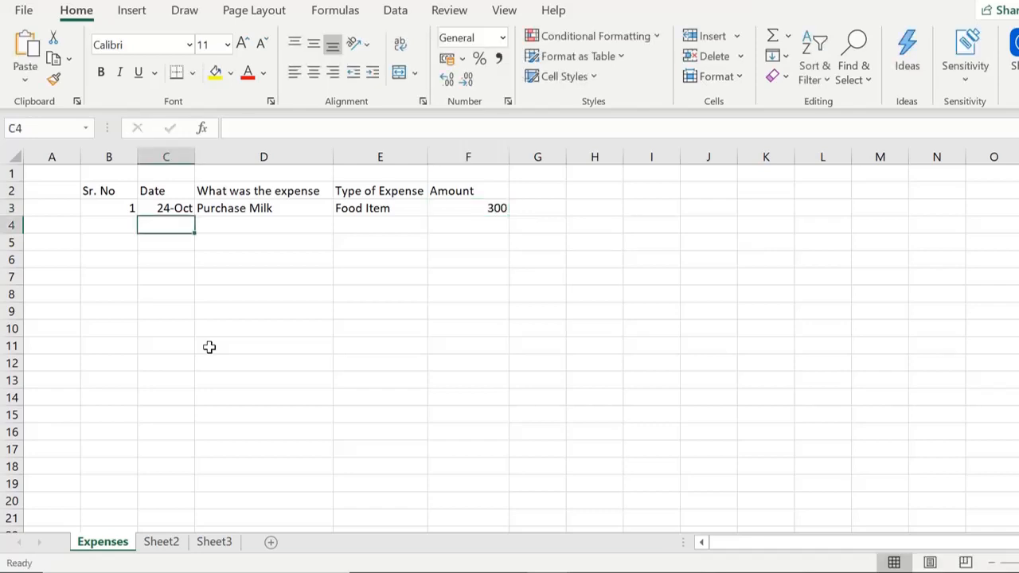
Enter serial number 2 in B4 and the date 25-Oct in C4.
left_click(110, 229)
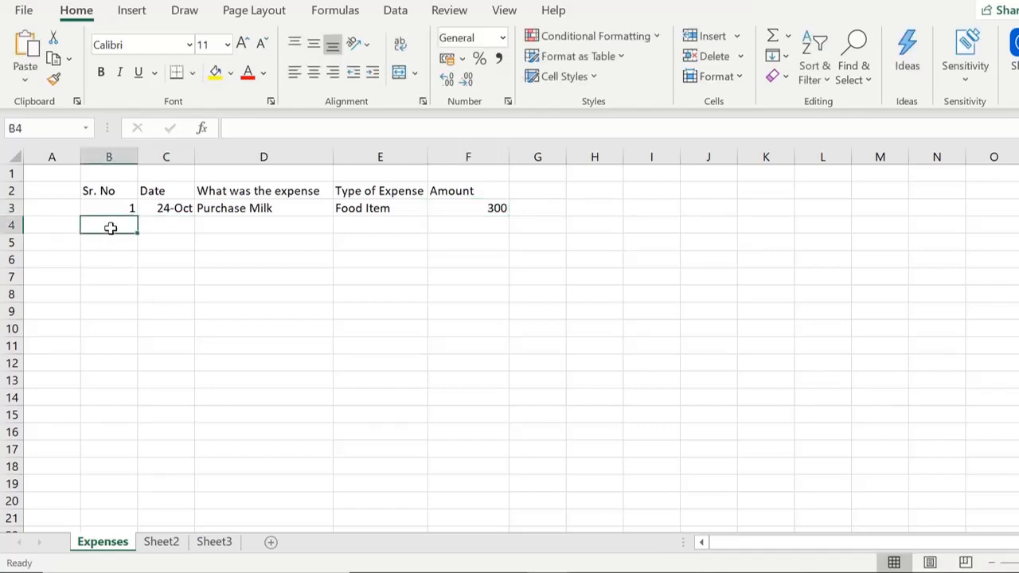
type("2")
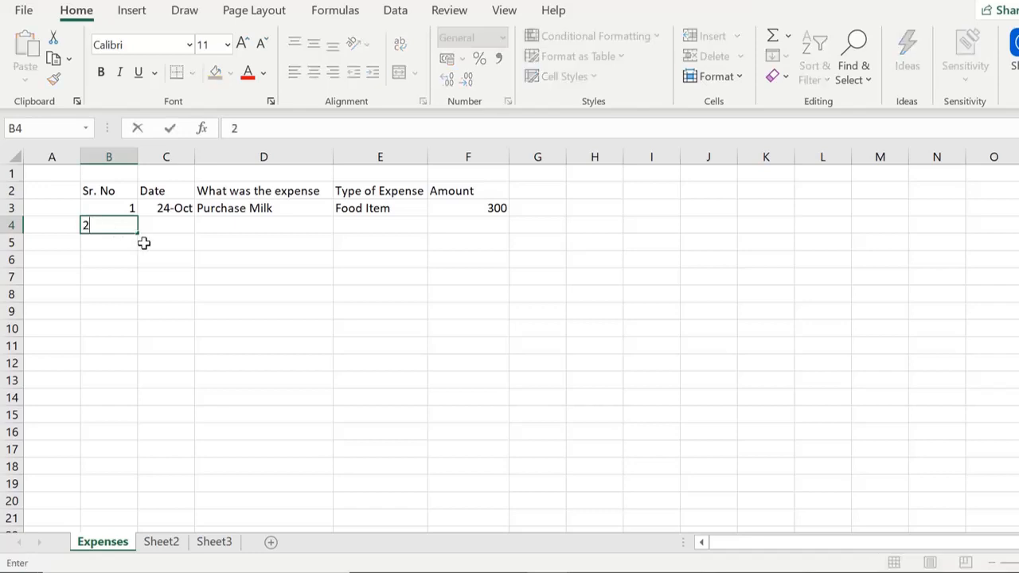
key("Tab")
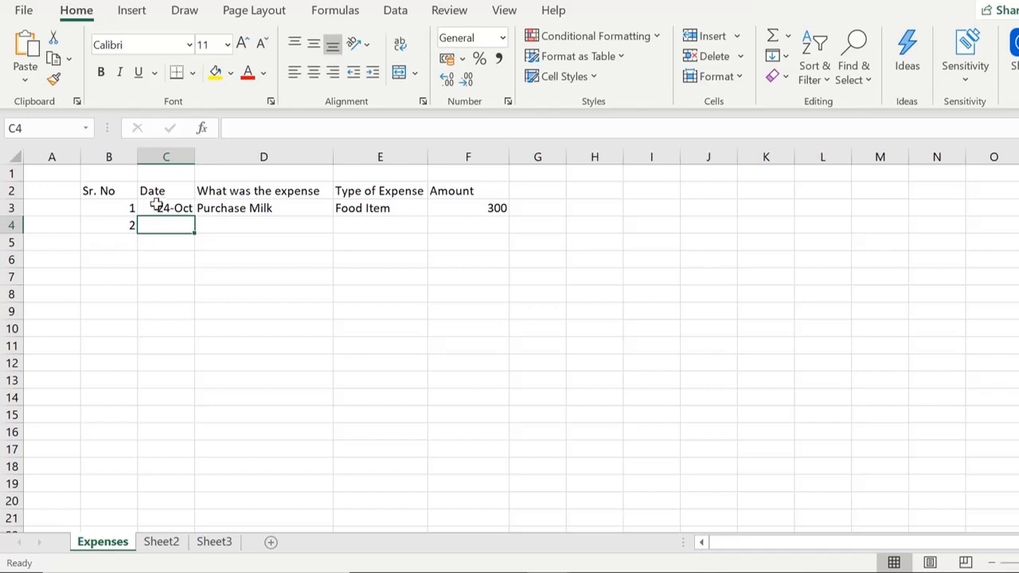
type("25-Oct")
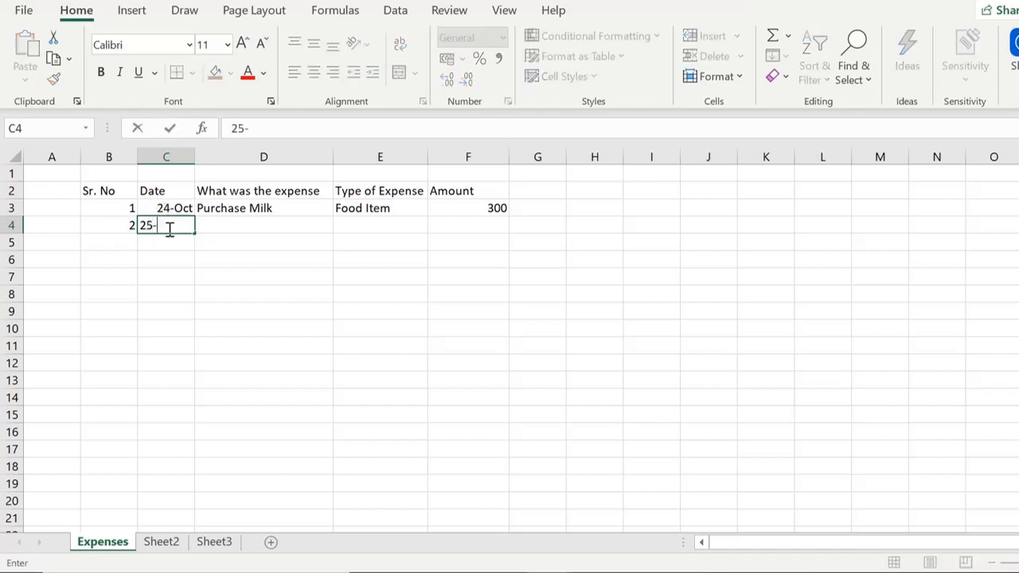
key("Tab")
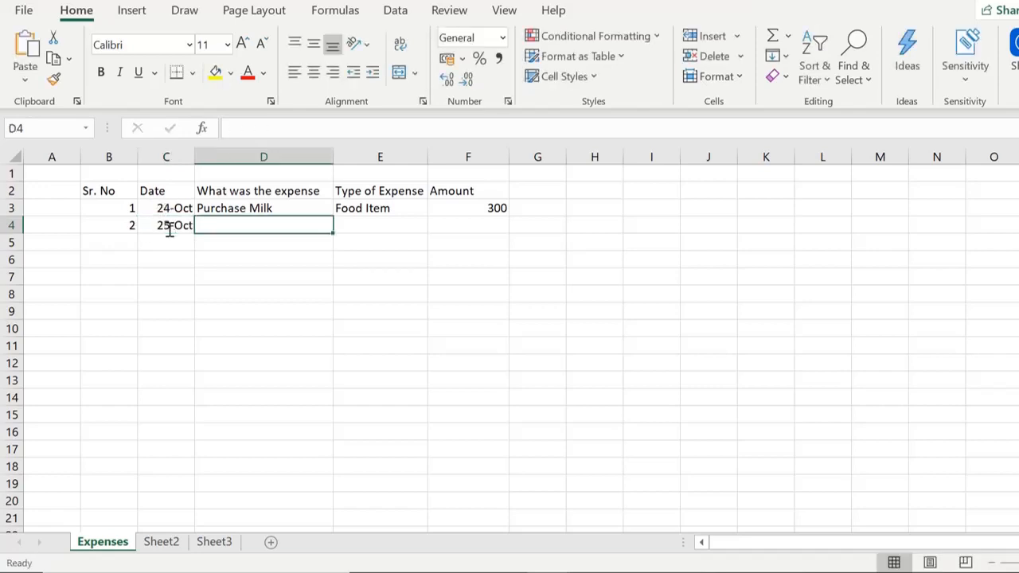
Enter "Purchase Vegetables" as the expense description in cell D4.
type("M")
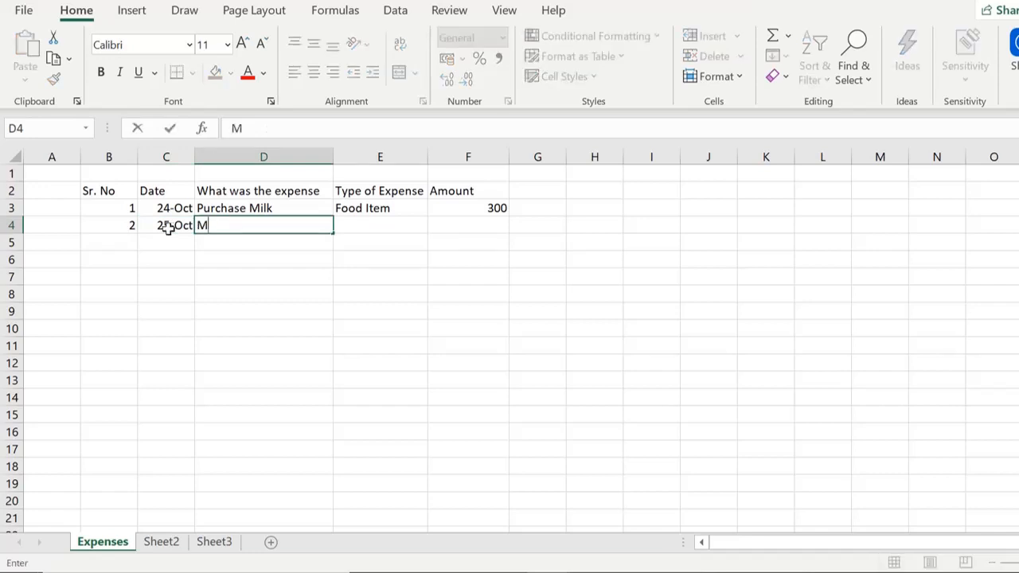
type("uchase")
key("BackSpace")
key("BackSpace")
key("BackSpace")
key("BackSpace")
key("BackSpace")
key("BackSpace")
key("BackSpace")
key("BackSpace")
type("Pur")
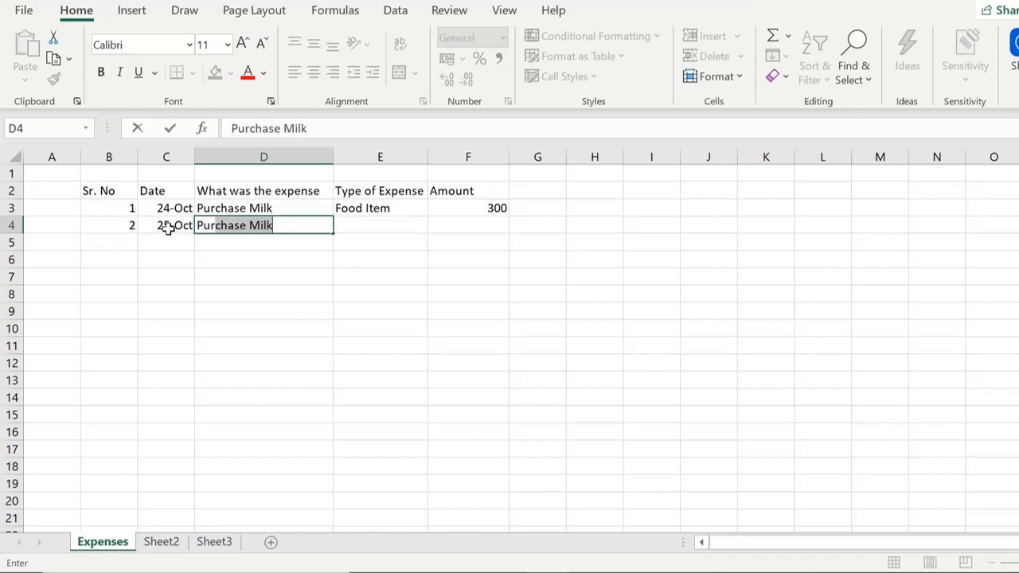
type("chase ")
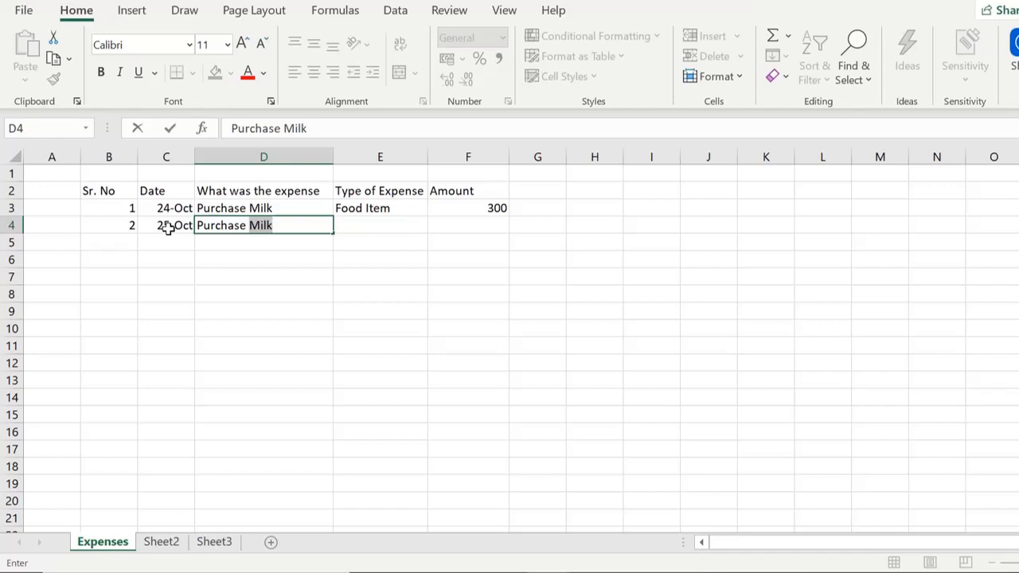
type("Vegetables")
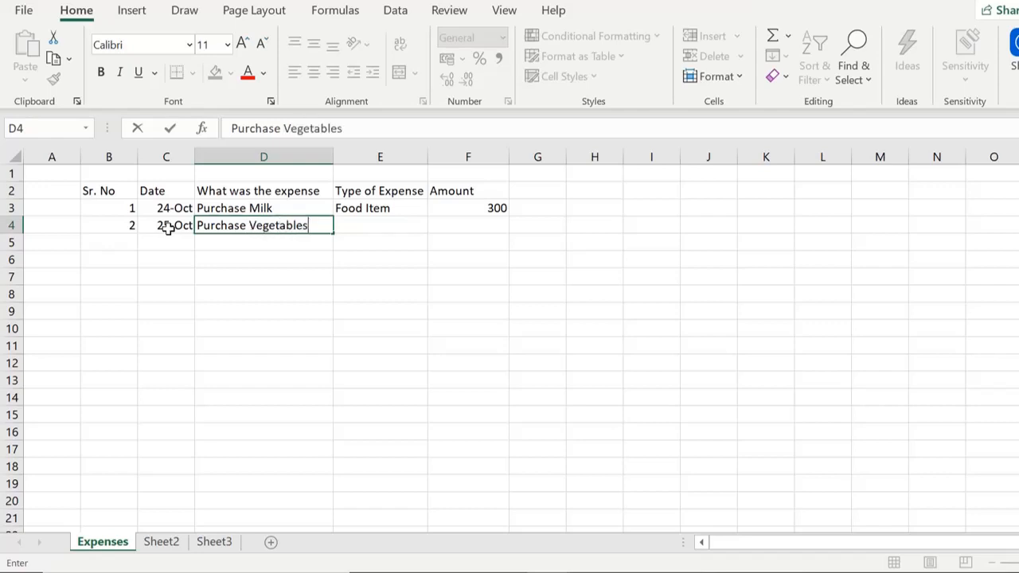
Complete the vegetables entry with expense type "Food Item" in E4 and amount 500 in F4.
key("Tab")
type("Food It")
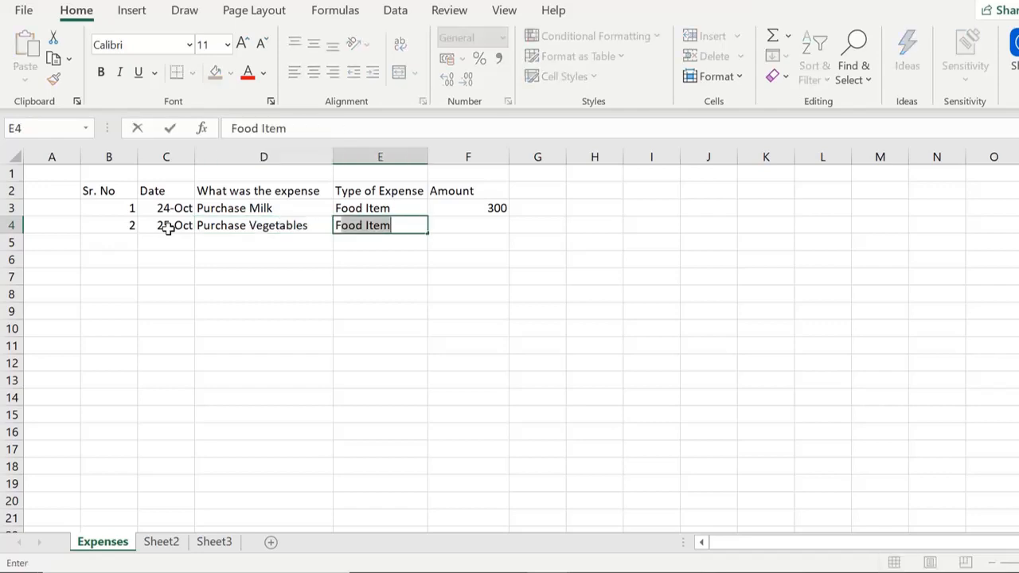
type("em")
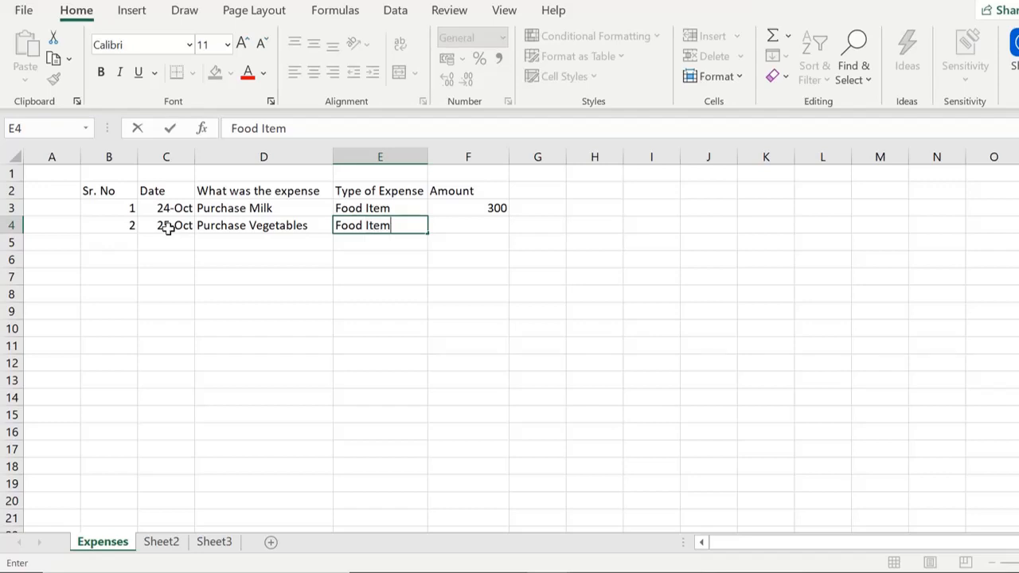
key("Tab")
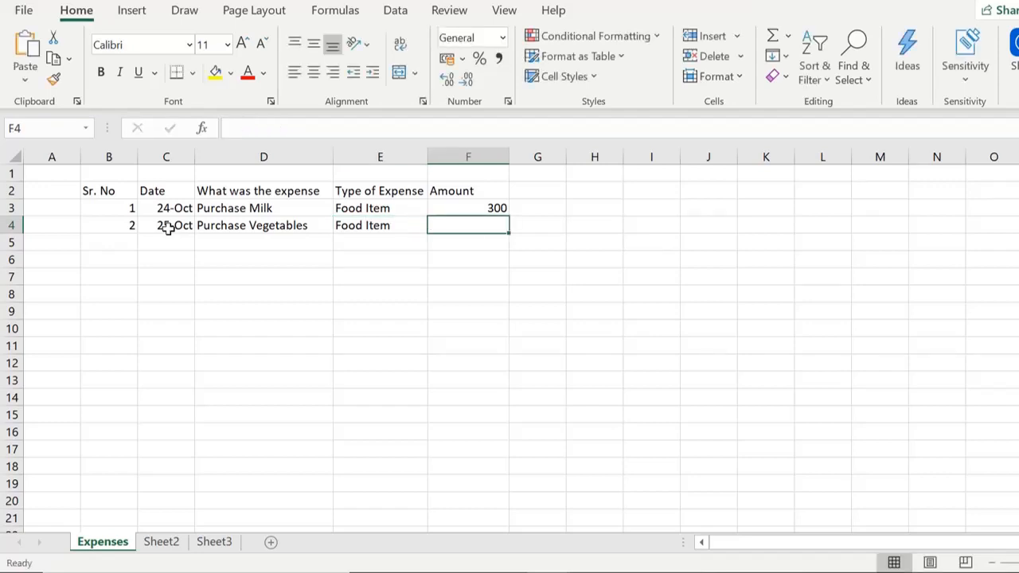
type("500")
key("Return")
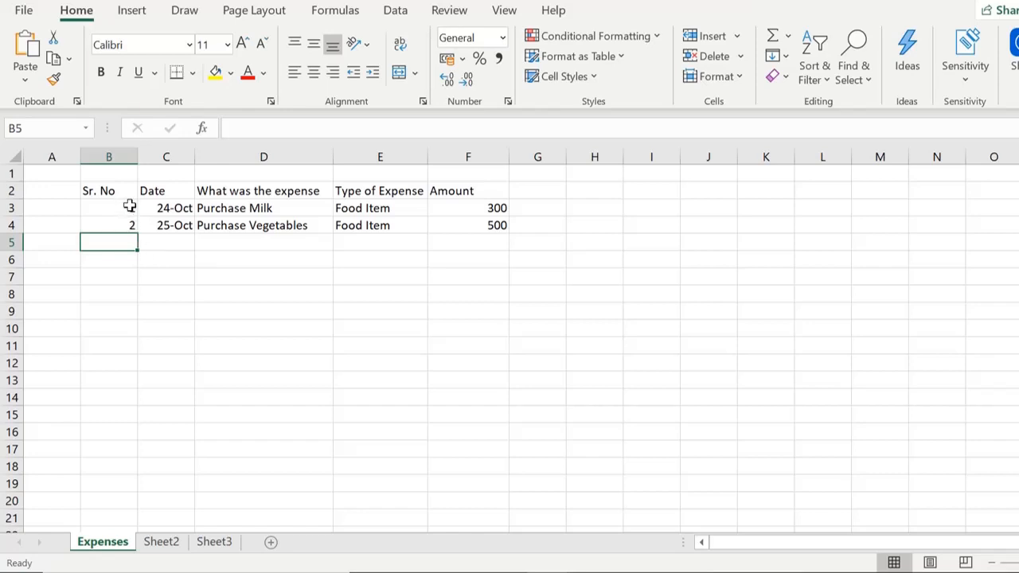
Extend the serial number series from B3:B4 down to B10 so it runs up to 8.
left_click_drag(129, 206, 132, 231)
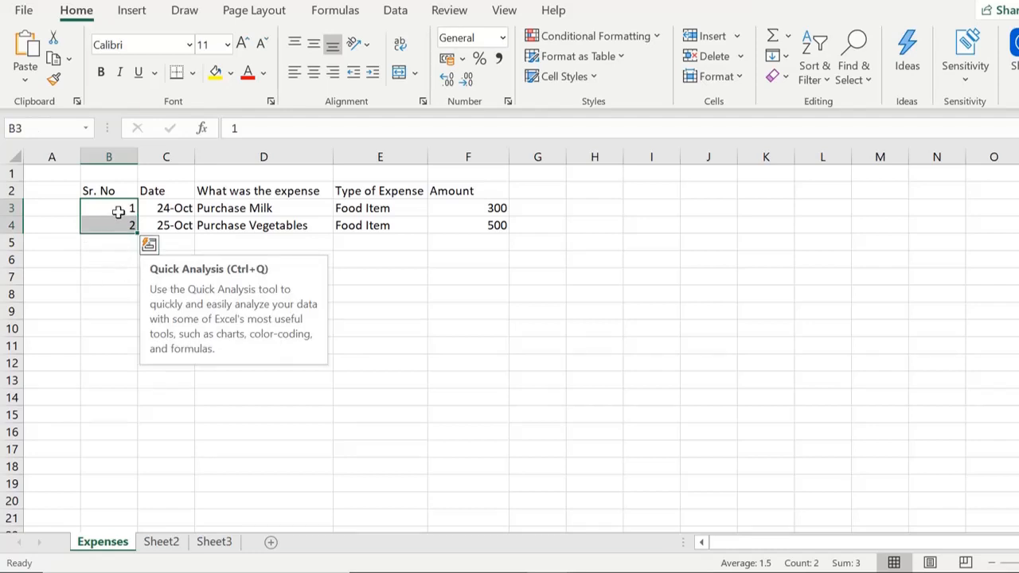
left_click(114, 246)
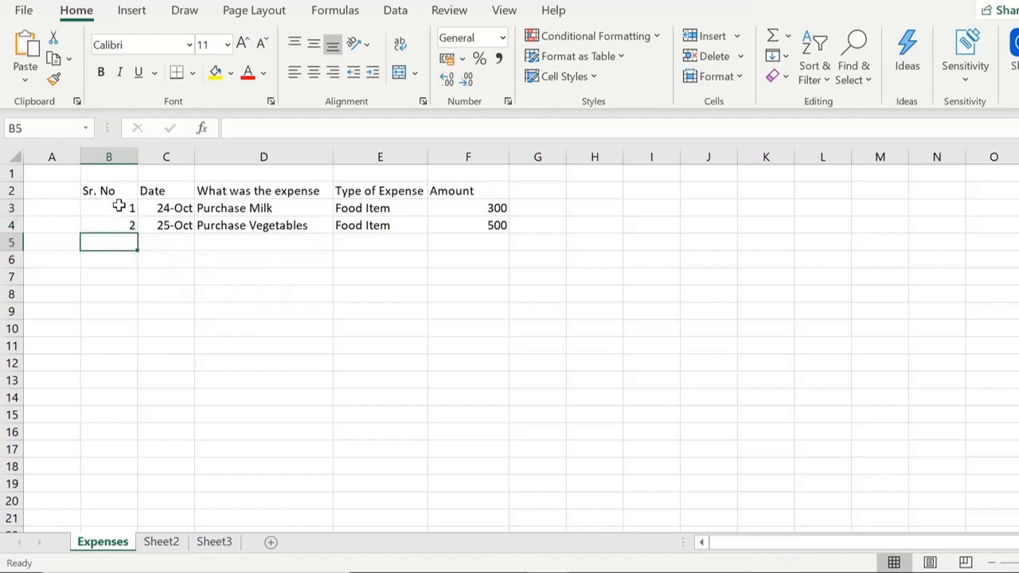
left_click_drag(116, 204, 119, 220)
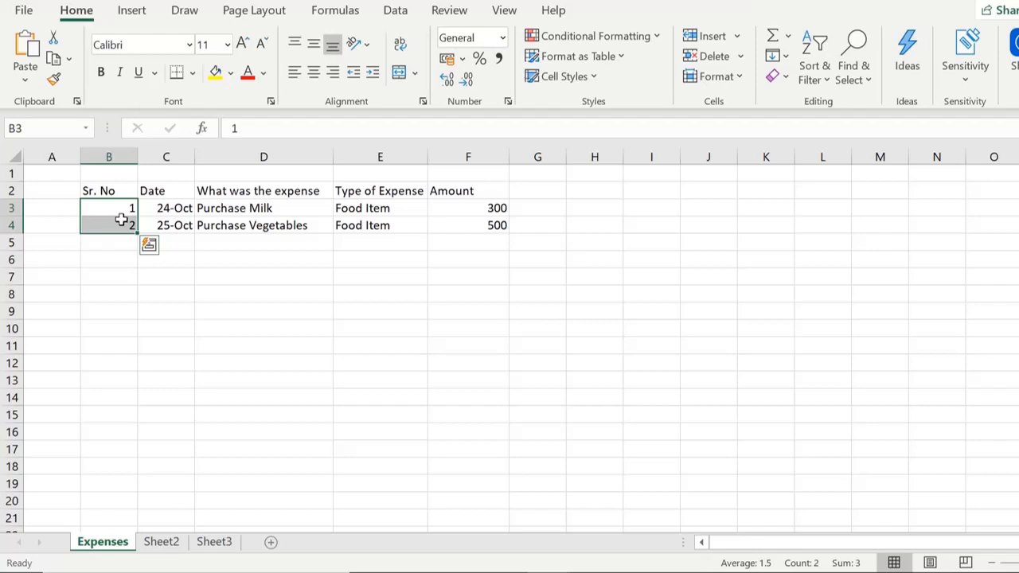
left_click_drag(139, 234, 139, 335)
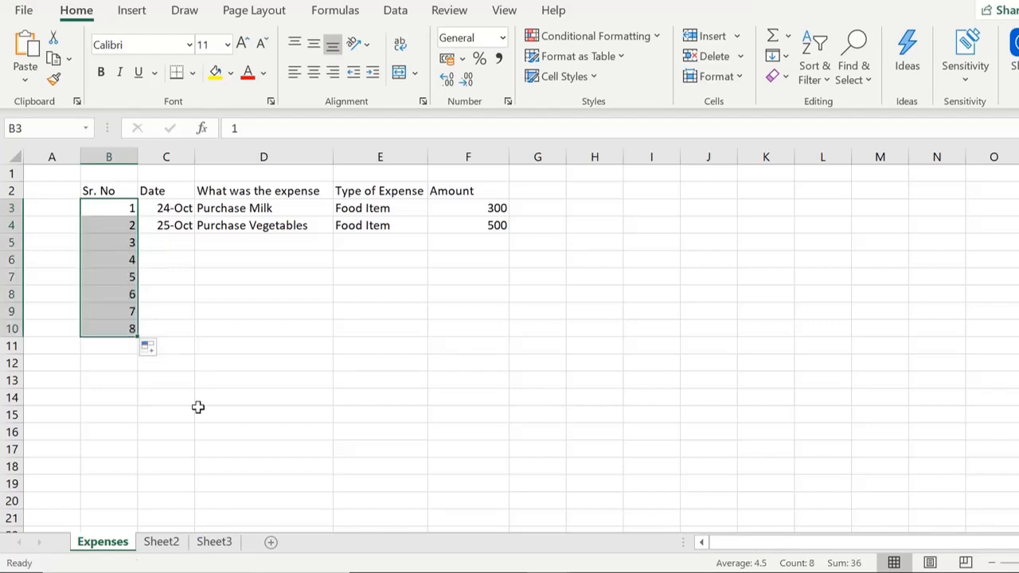
Enter the sample values 1 in cell I3 and 7 in cell I4, outside the table.
left_click(678, 207)
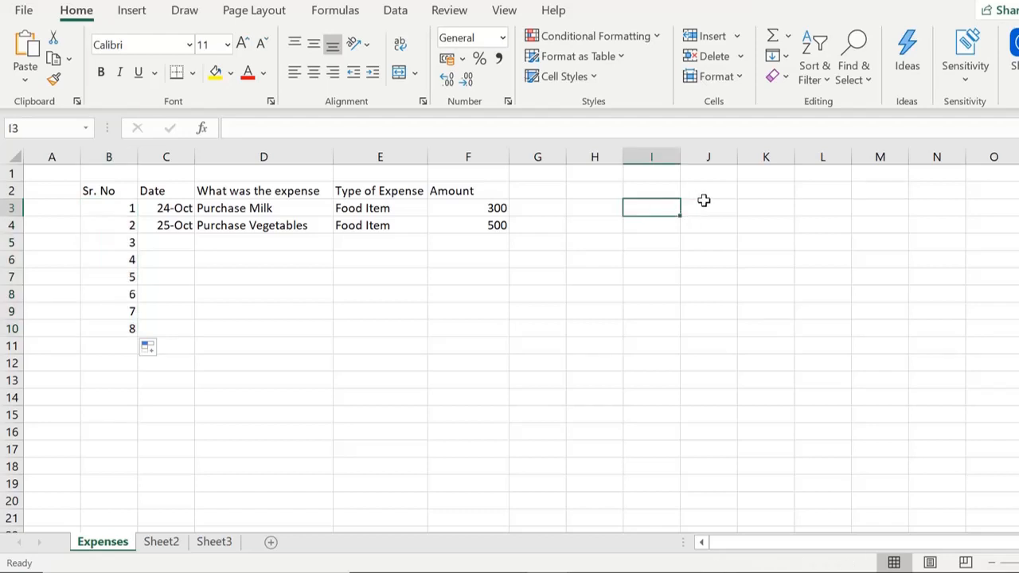
type("85")
key("BackSpace")
key("BackSpace")
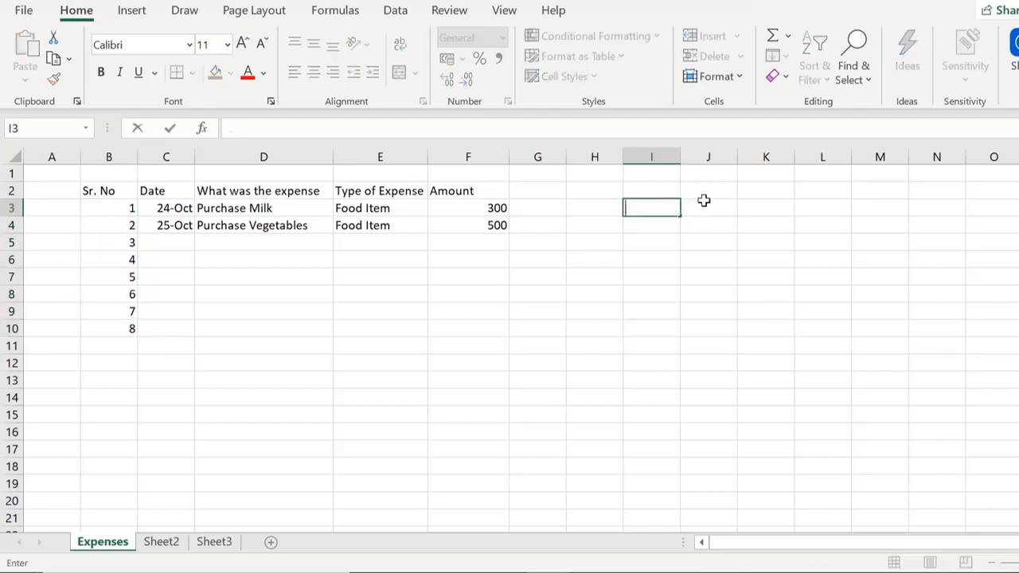
type("1")
key("Return")
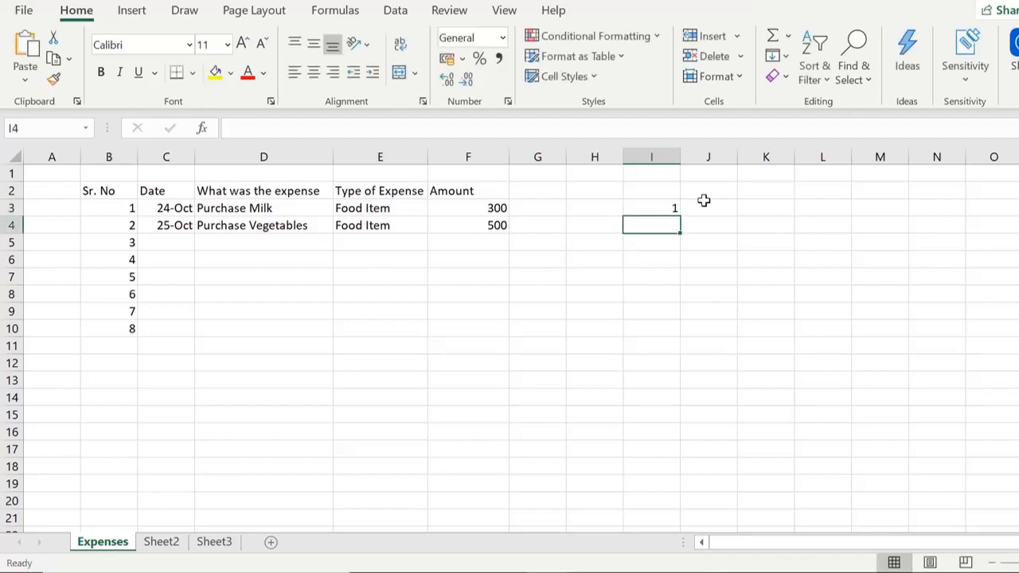
type("7")
key("Return")
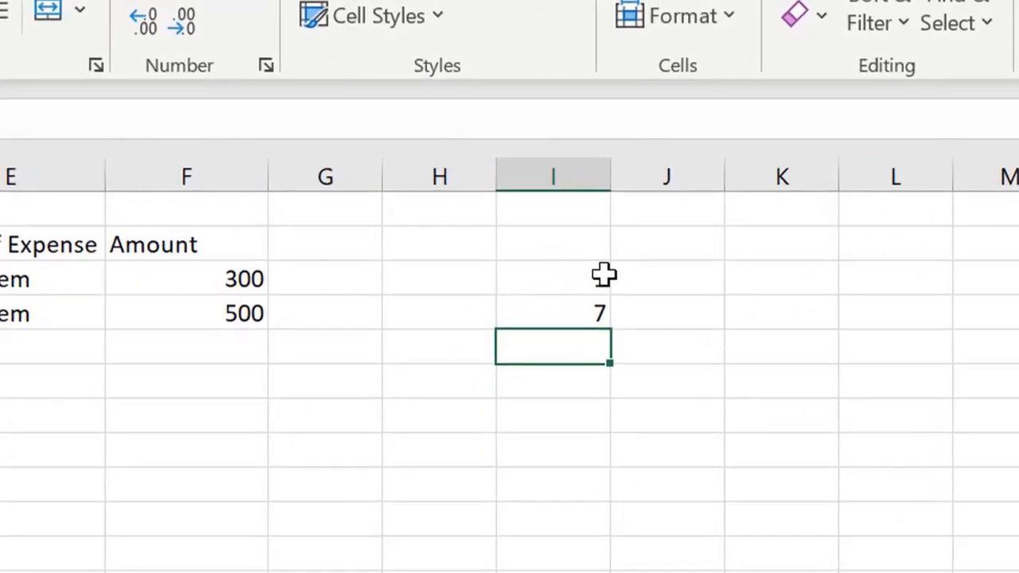
Extend the sample series from I3:I4 down to I7 and clear all of its cells.
left_click_drag(605, 276, 603, 313)
left_click_drag(609, 328, 607, 429)
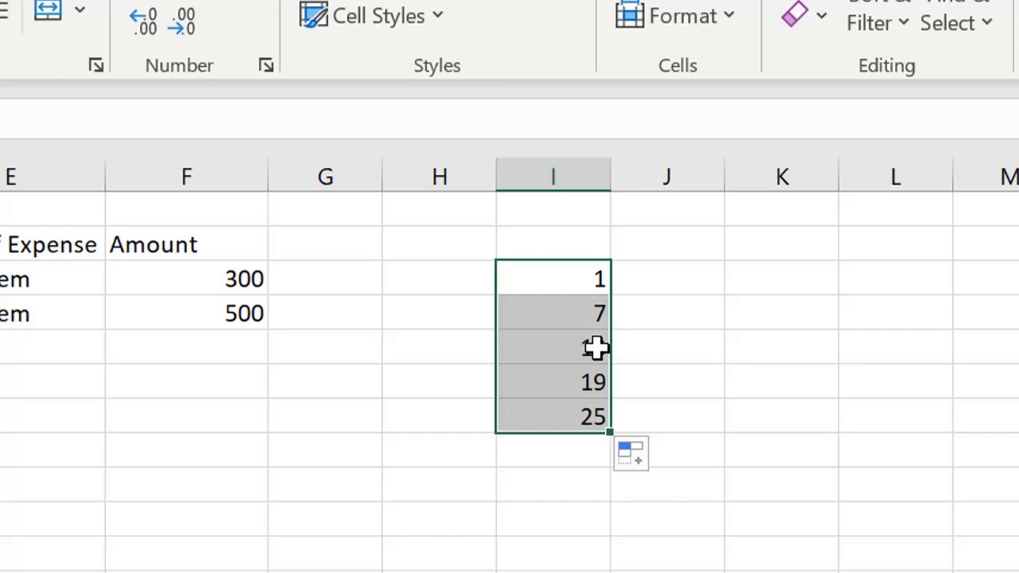
key("Delete")
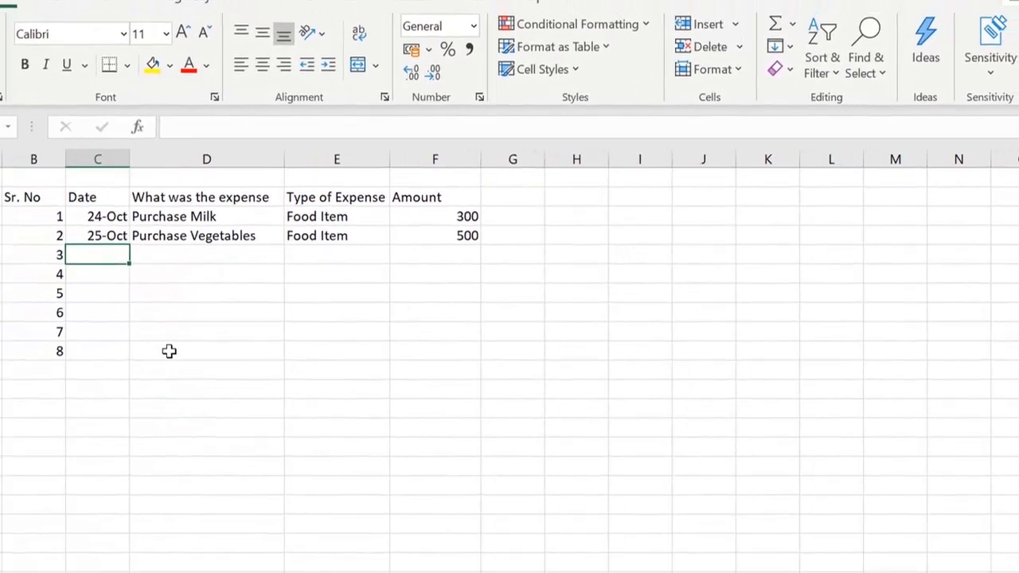
Fill in the third entry in row 5 with date 26-Oct, description "Puchase Clothes", expense type "Clothes" and amount 1000.
type("26-Oct")
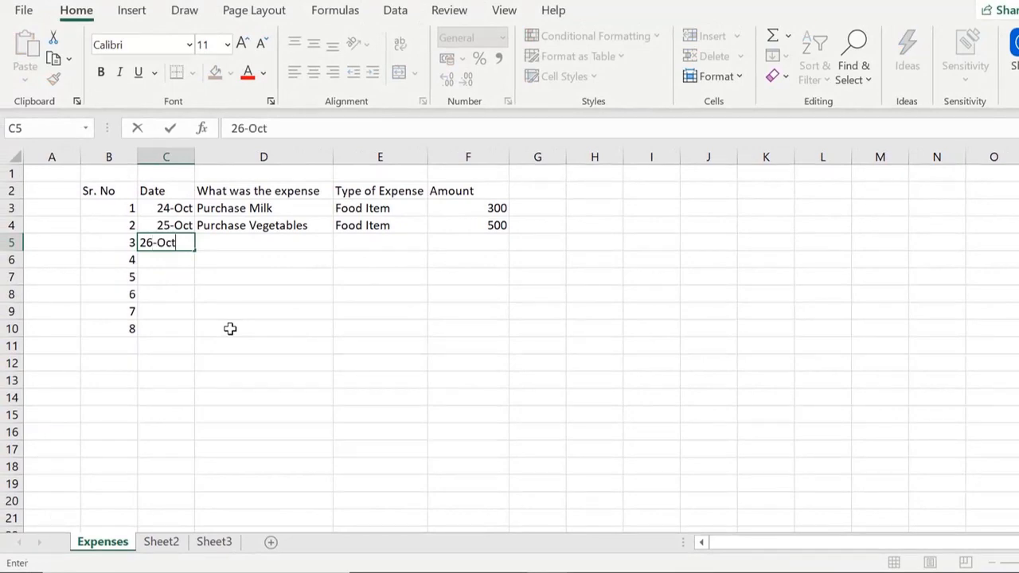
key("Tab")
type("Pu")
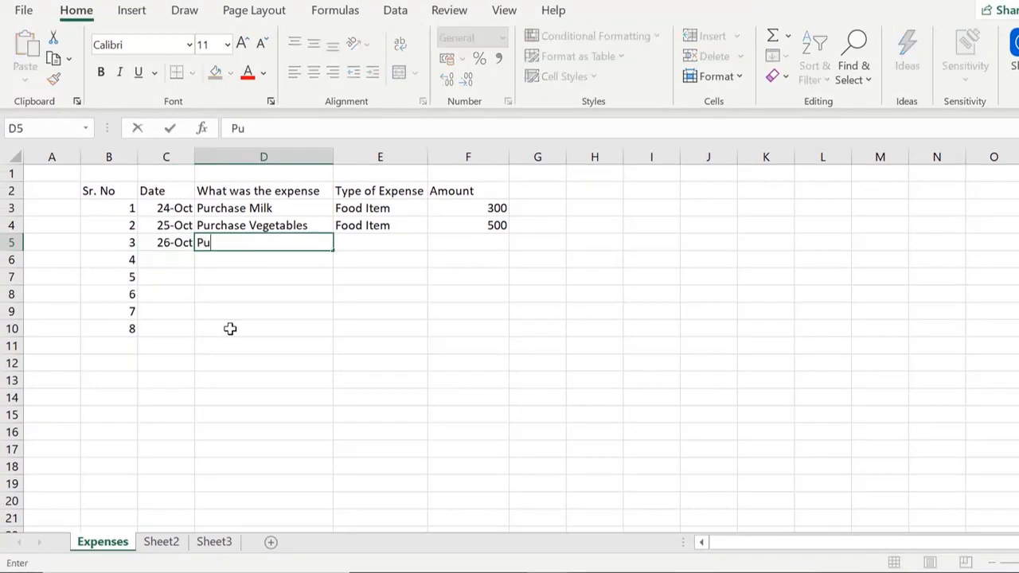
type("chase C")
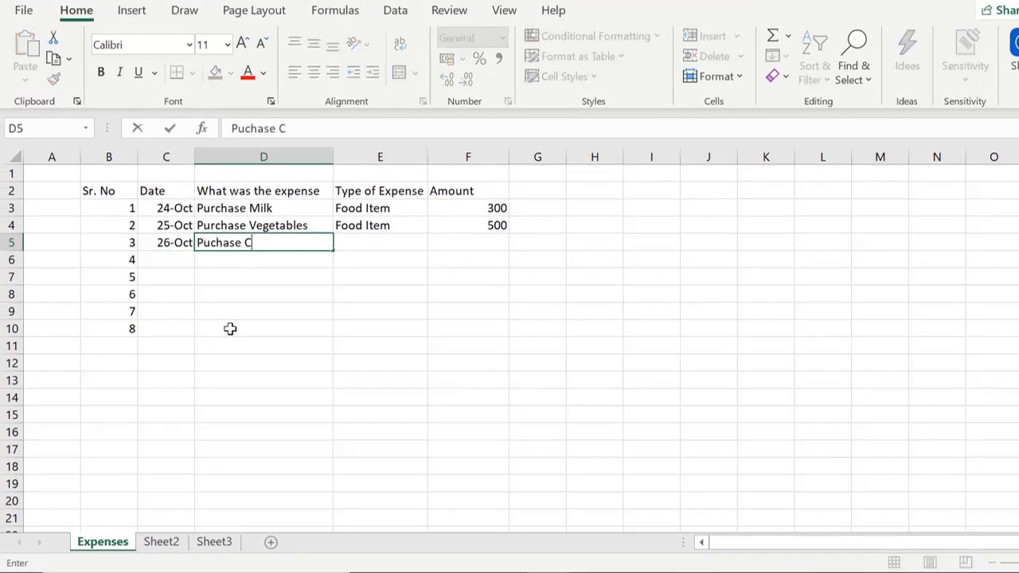
type("lothes")
key("Tab")
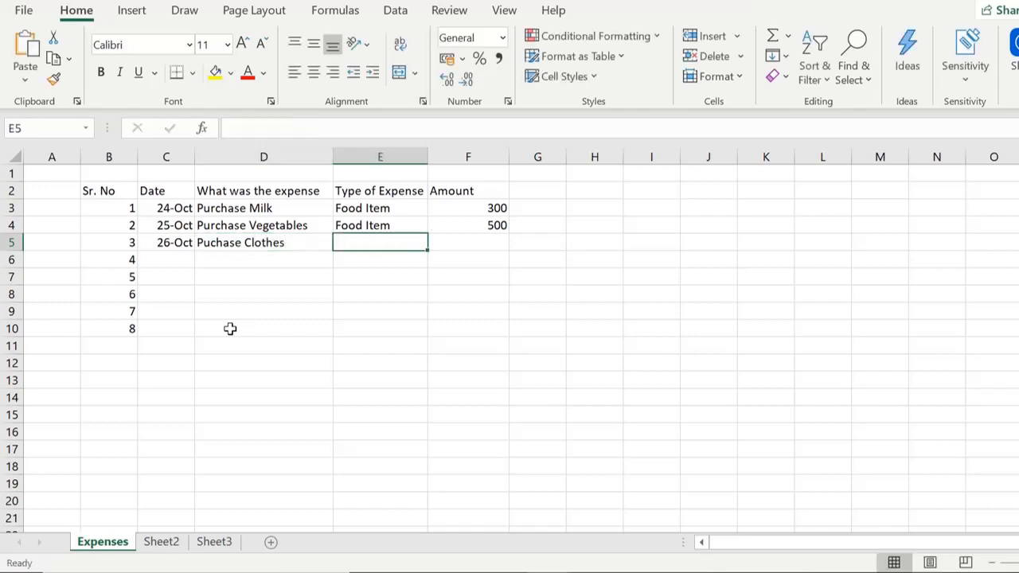
type("Clothes")
key("Tab")
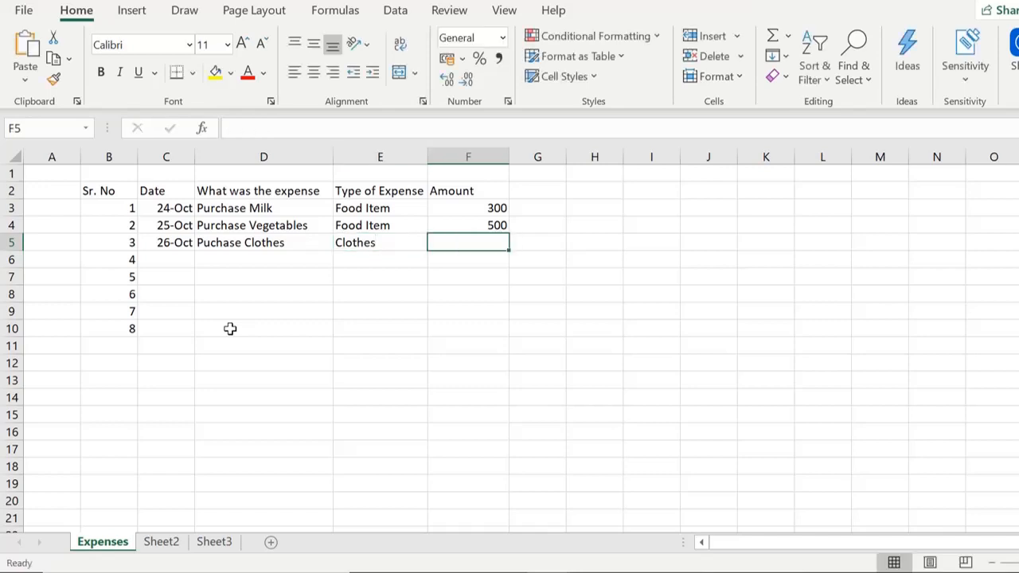
type("1000")
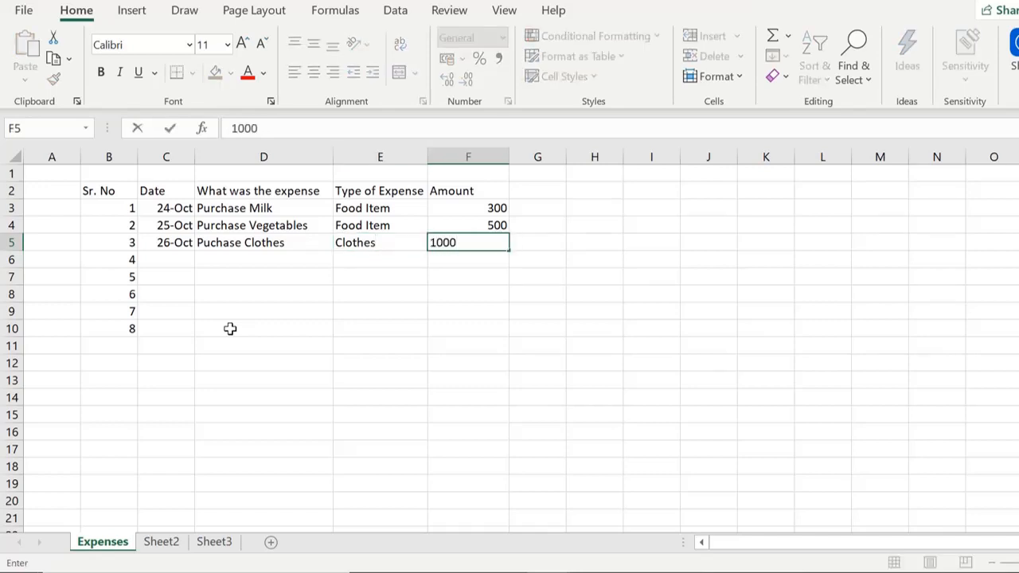
key("Return")
Start the fourth entry with date 28-Oct in C6 and description "Car Wash" in D6.
type("28-")
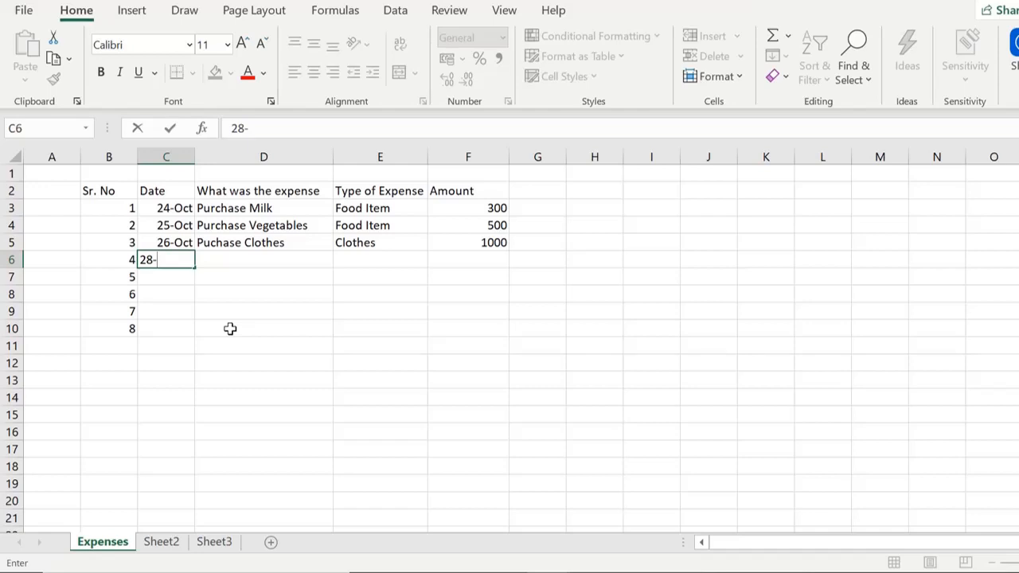
type("Oct")
key("Tab")
type("Pu")
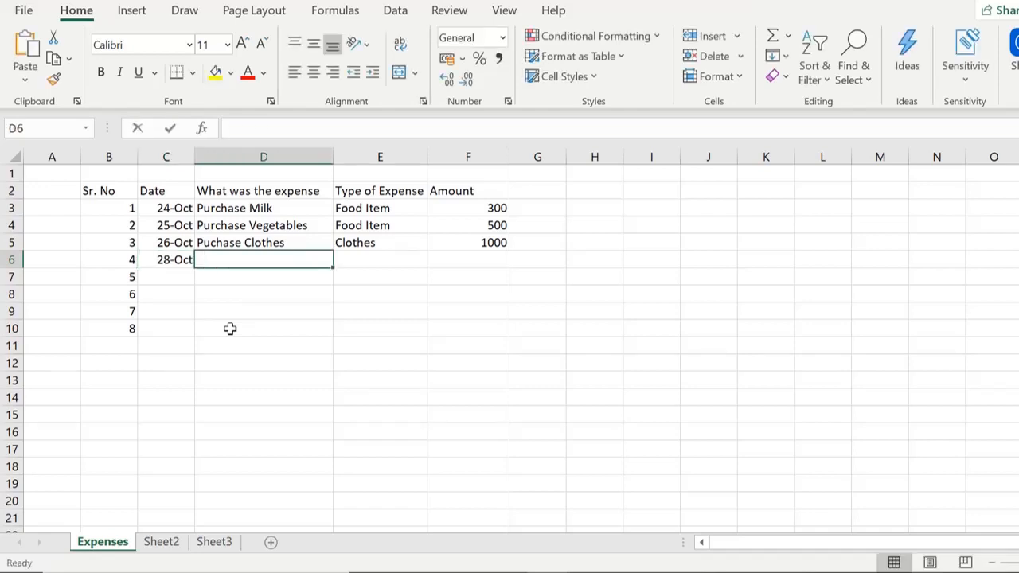
key("BackSpace")
key("BackSpace")
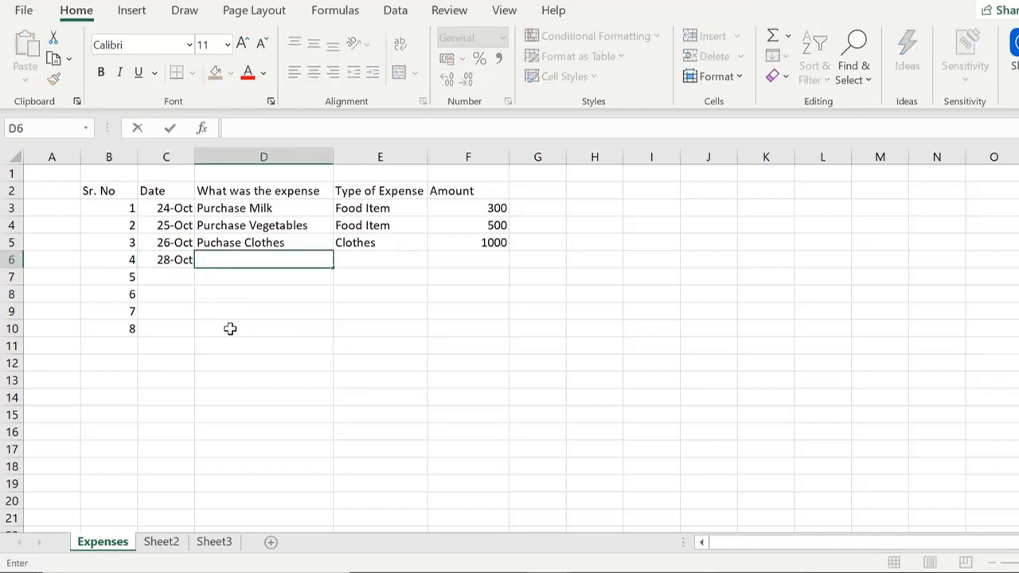
type("Car Wash")
key("ctrl+Return")
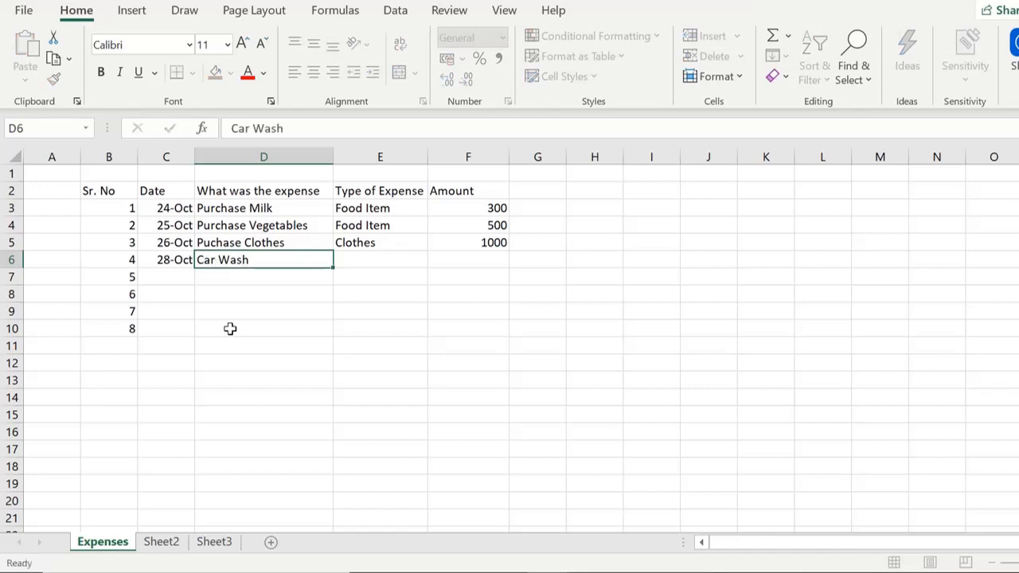
key("Tab")
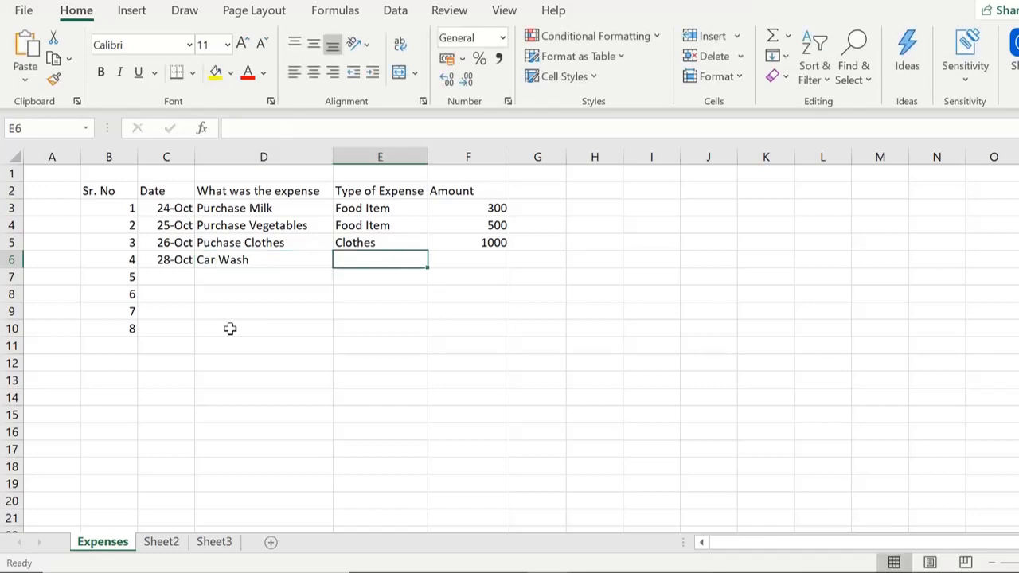
Complete the car wash entry with expense type "Car and Petrol" in E6 and amount 500 in F6.
type("Car a")
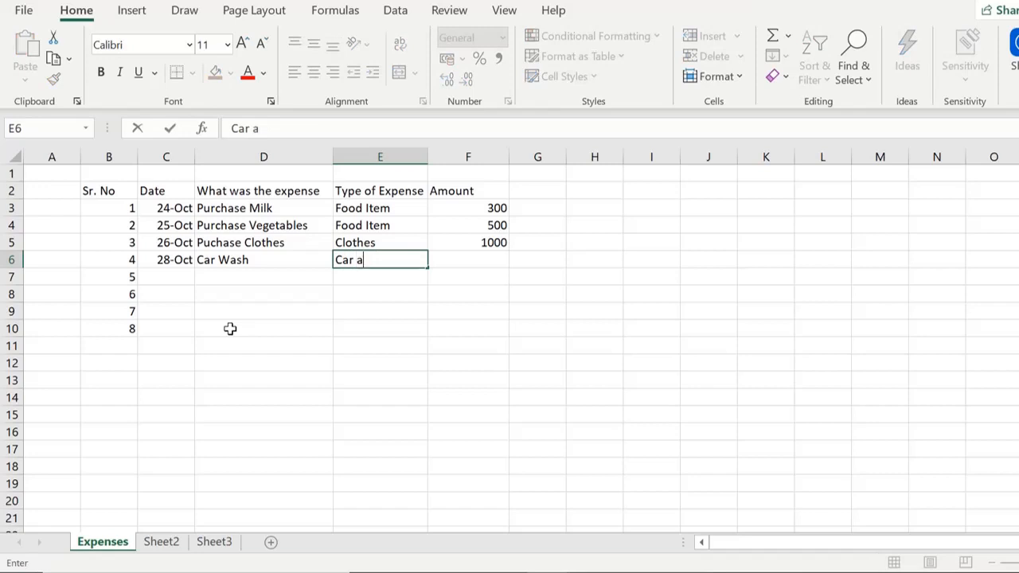
type("nd Petrol")
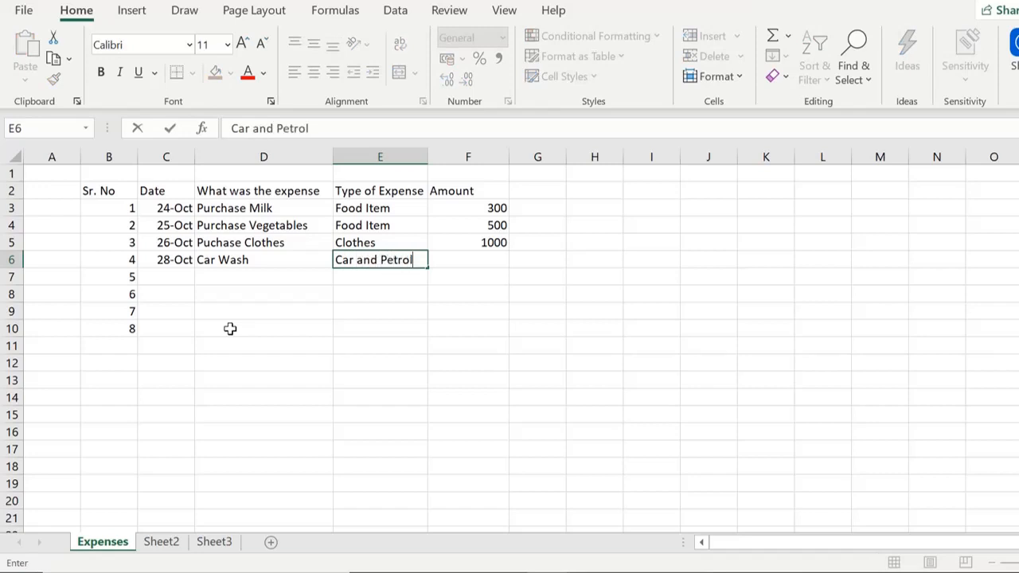
key("Tab")
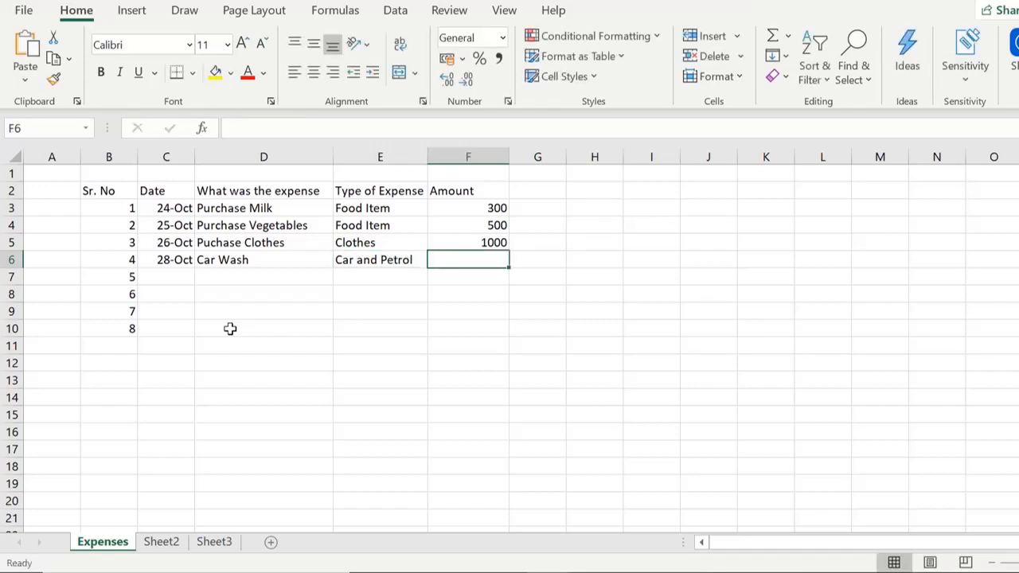
type("5000")
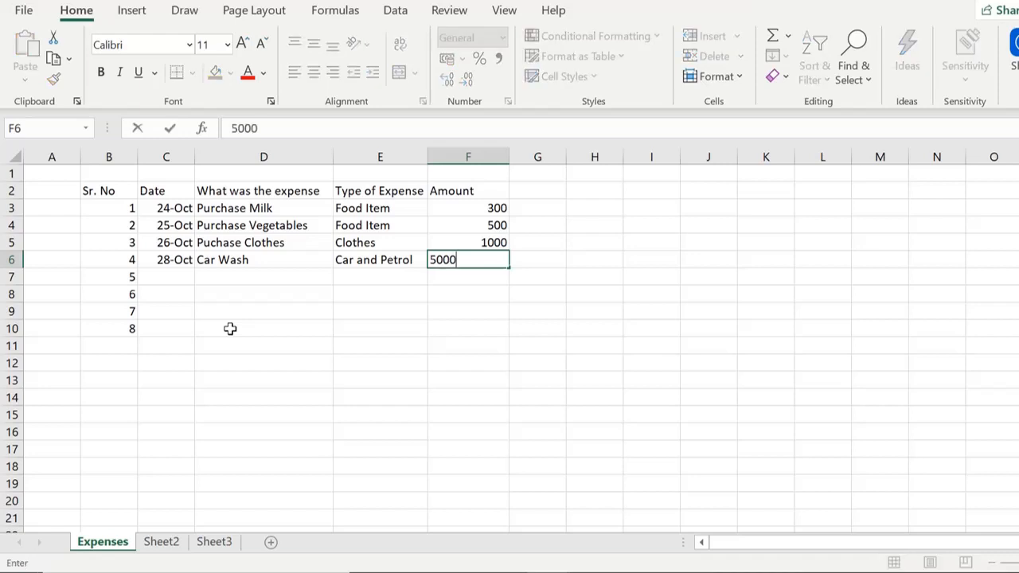
key("BackSpace")
key("Return")
Fill in the fifth entry in row 7 with date 30-Oct, description "Petrol", expense type "Car and Petrol" and amount 2000.
key("Left")
key("Left")
key("Left")
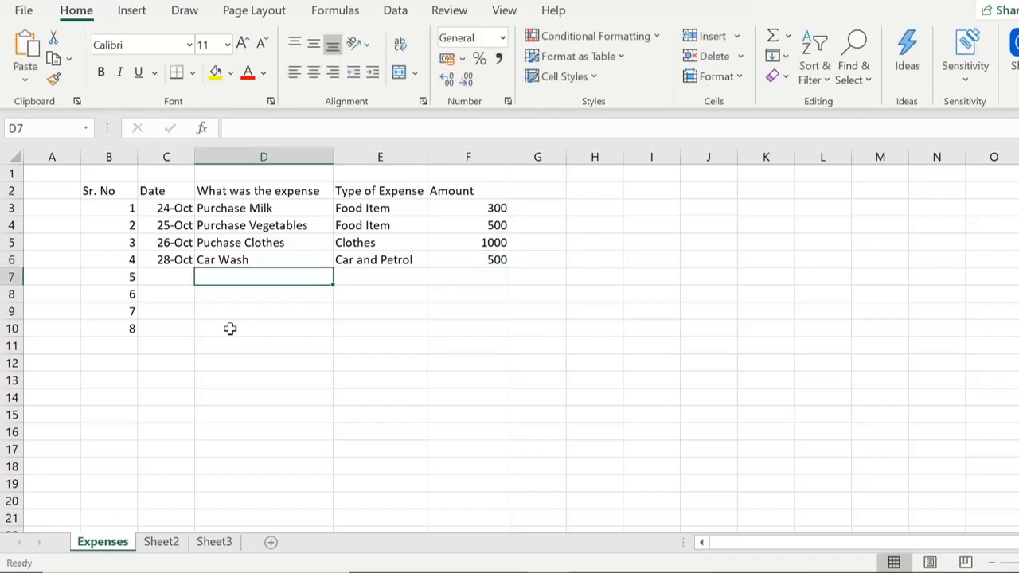
type("30-Oct")
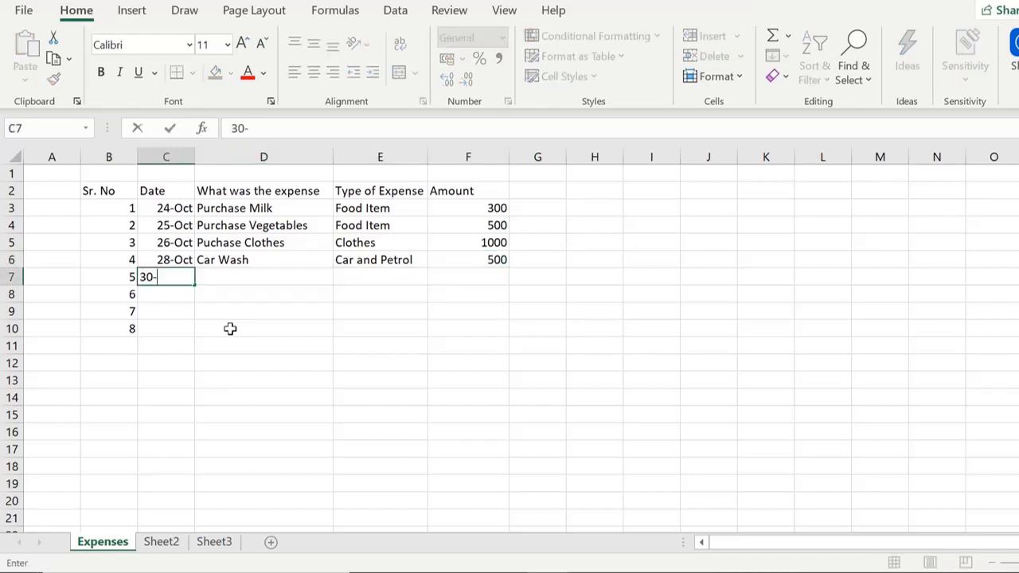
key("Tab")
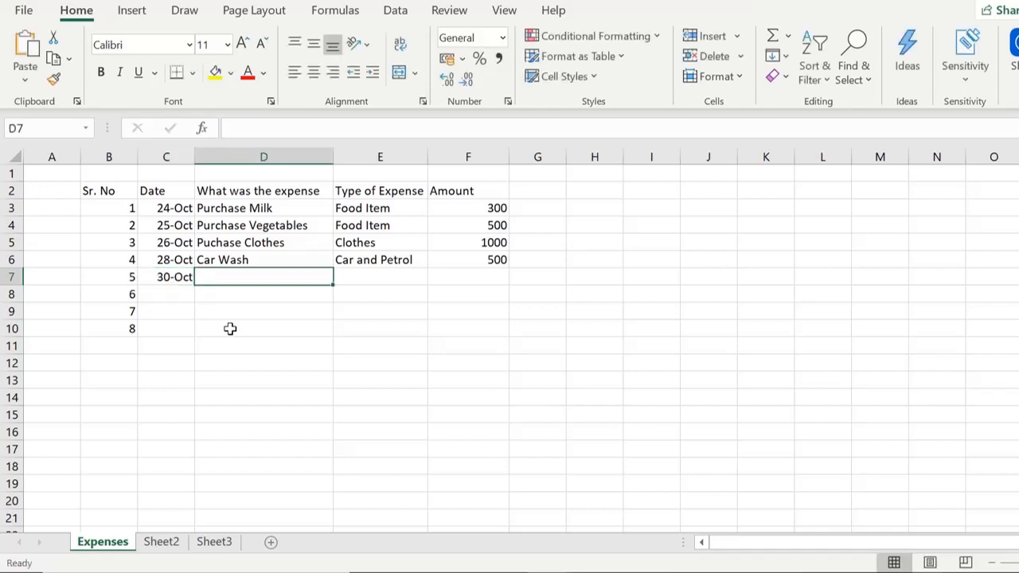
type("Petrol")
key("Tab")
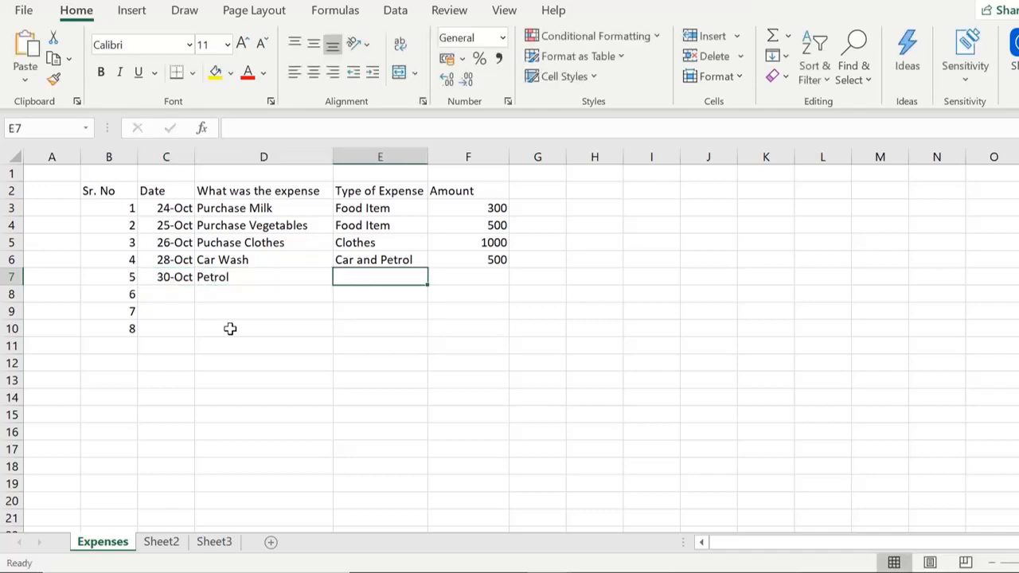
type("Car")
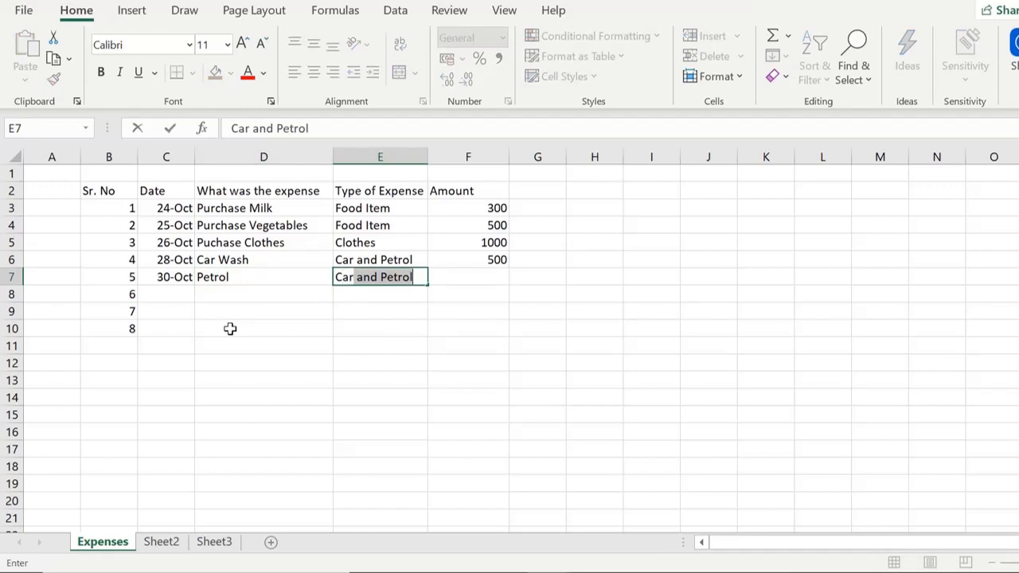
key("Tab")
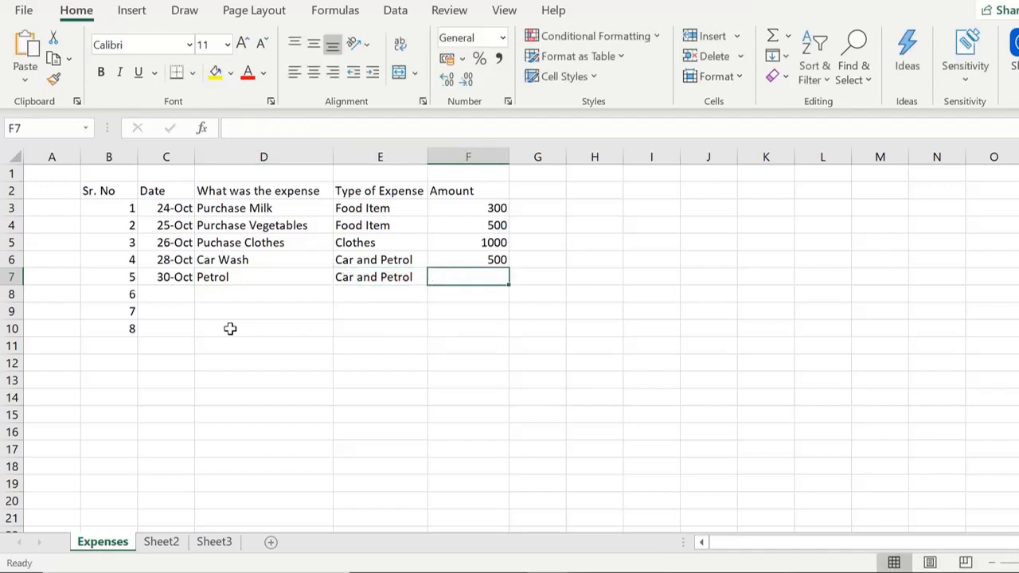
type("2000")
key("Return")
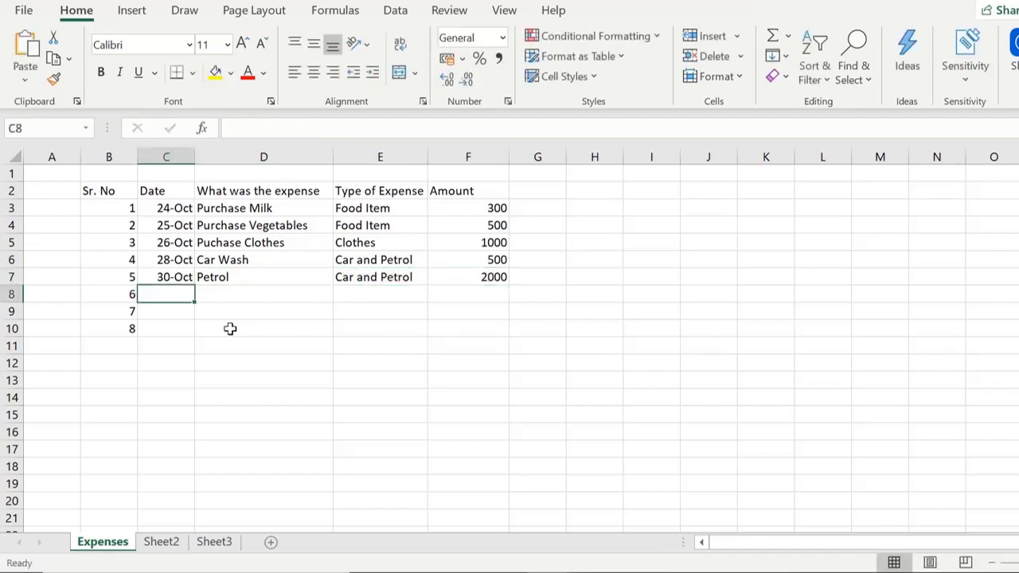
Clear the unused serial numbers 6 to 8 from cells B8:B10.
left_click(132, 296)
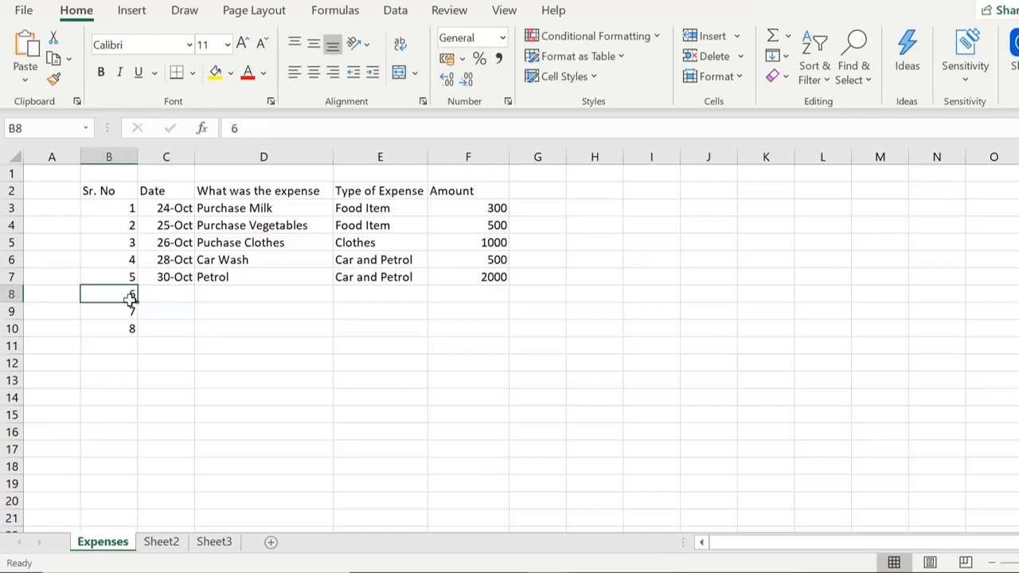
left_click_drag(131, 296, 130, 323)
key("Delete")
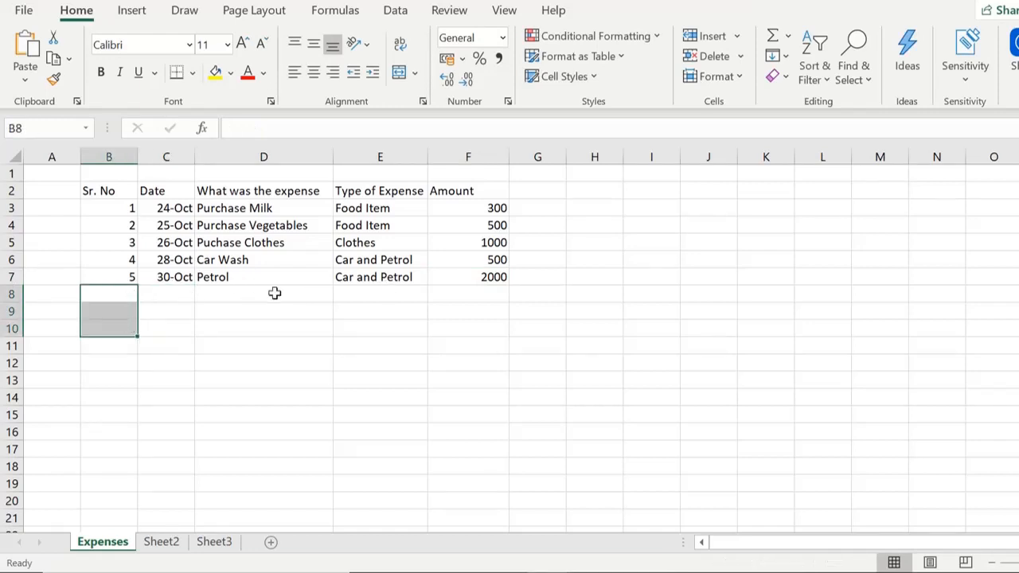
left_click(367, 301)
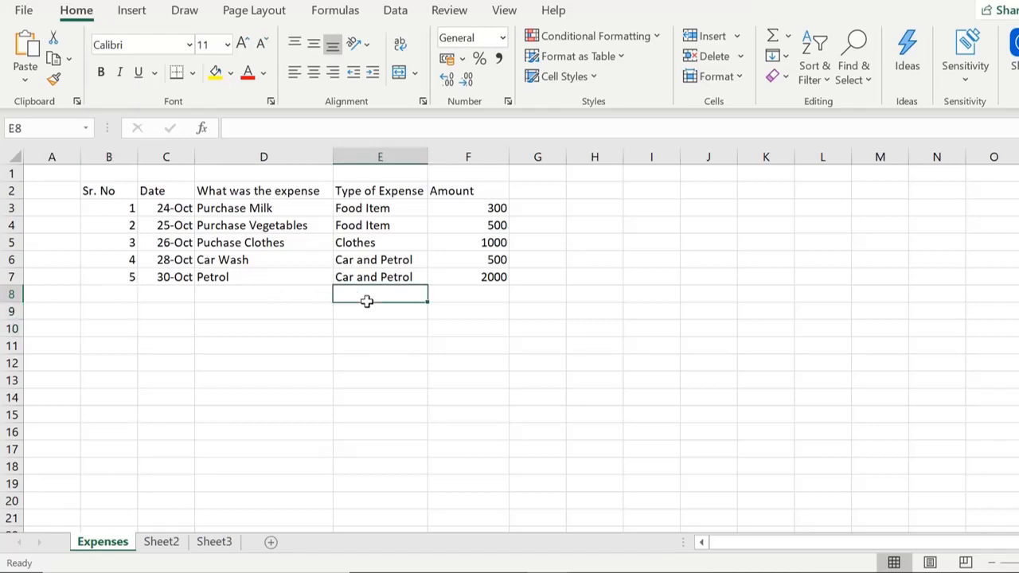
Apply All Borders to the whole expense table in B2:F7, including its header row.
left_click(116, 196)
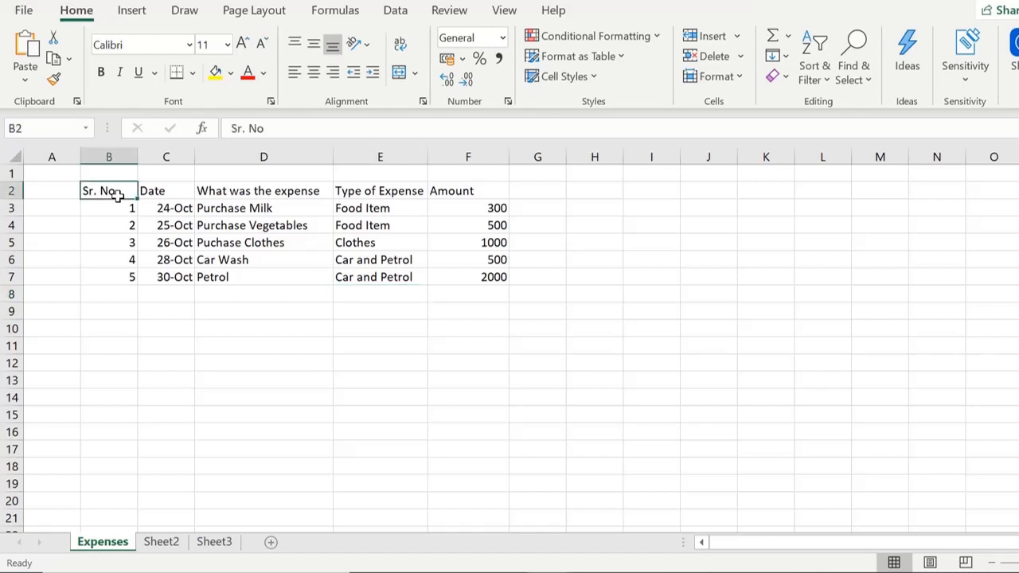
left_click(119, 223)
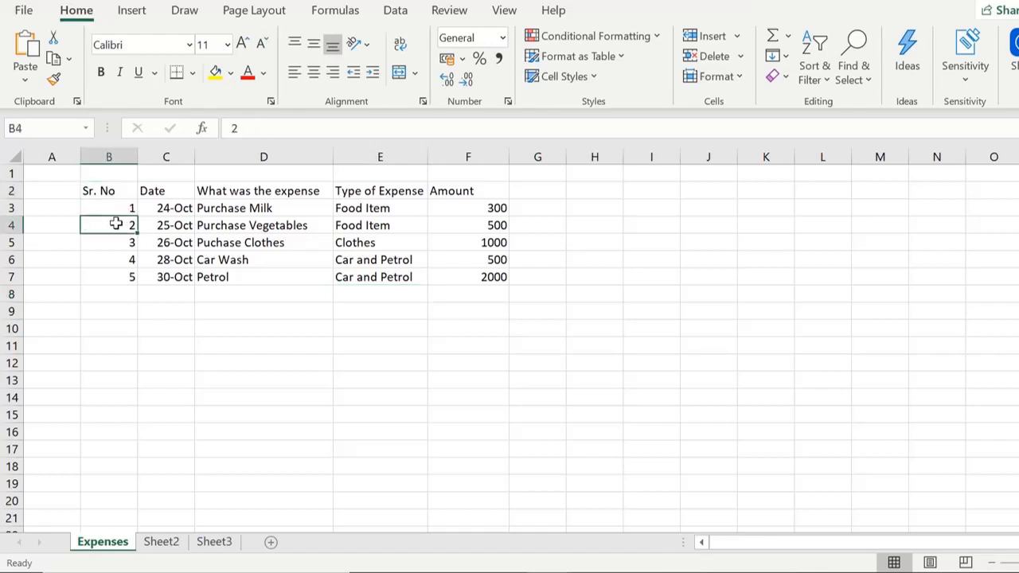
left_click_drag(114, 191, 482, 277)
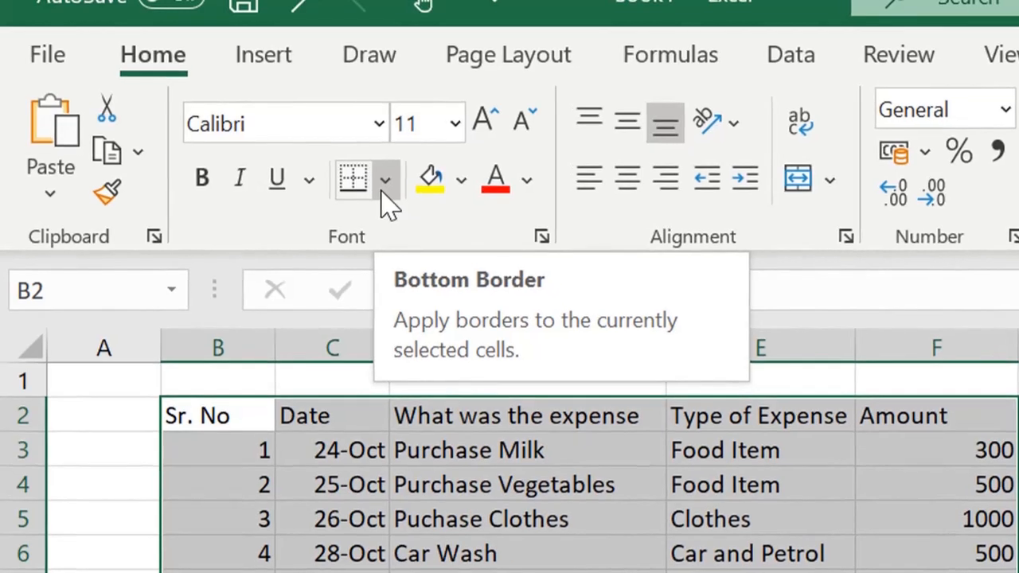
left_click(381, 193)
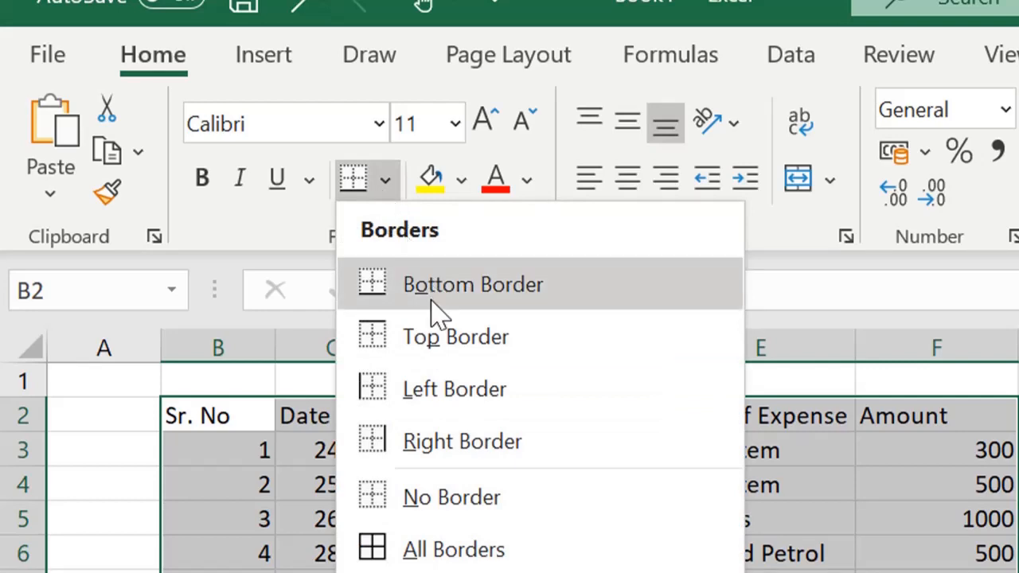
left_click(440, 549)
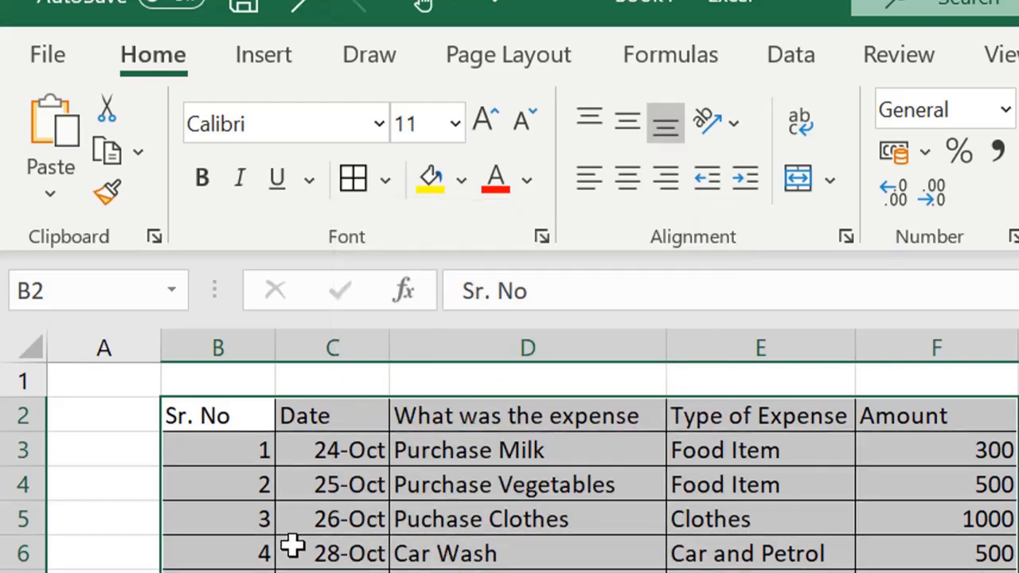
left_click(302, 572)
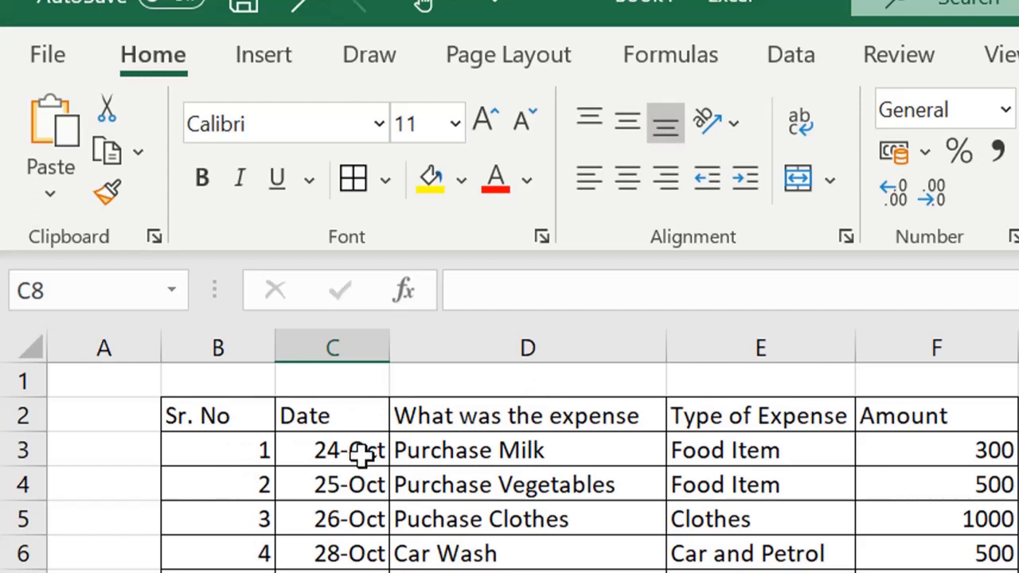
Fill the table's header row B2:F2 with the standard light blue colour.
left_click(230, 416)
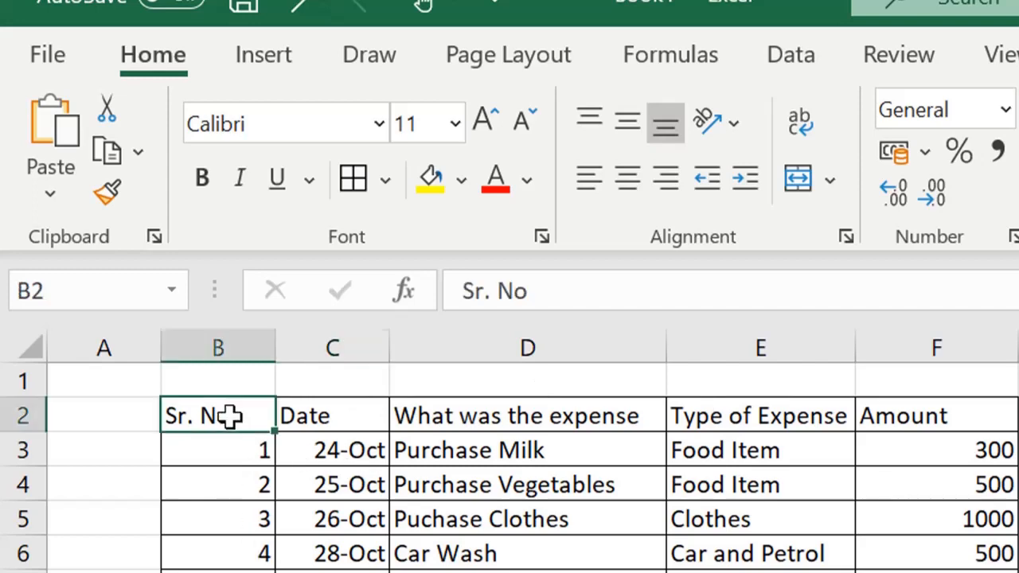
left_click_drag(230, 416, 910, 416)
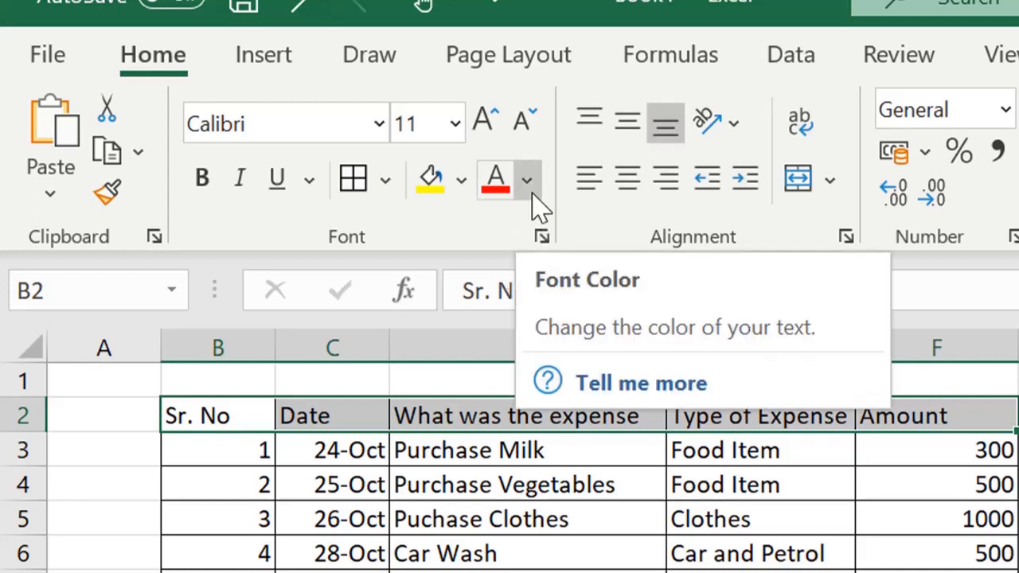
left_click(457, 196)
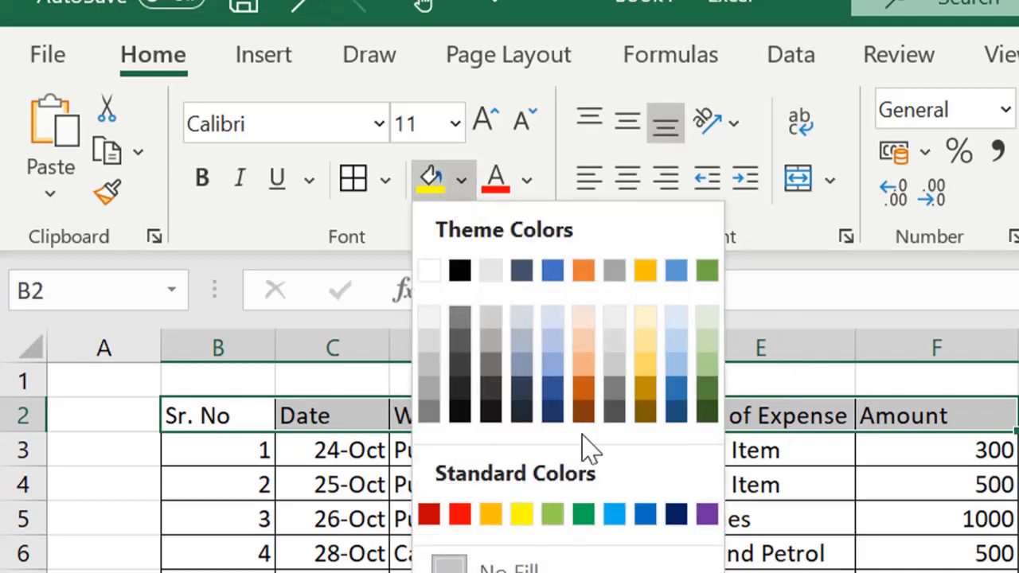
left_click(620, 514)
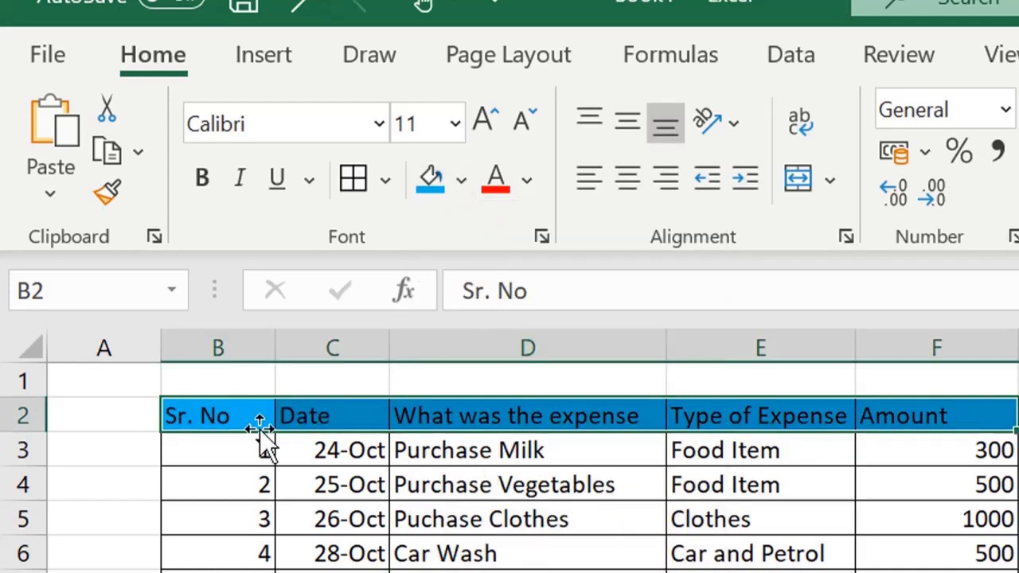
Make the header row text in B2:F2 white and bold.
left_click(527, 182)
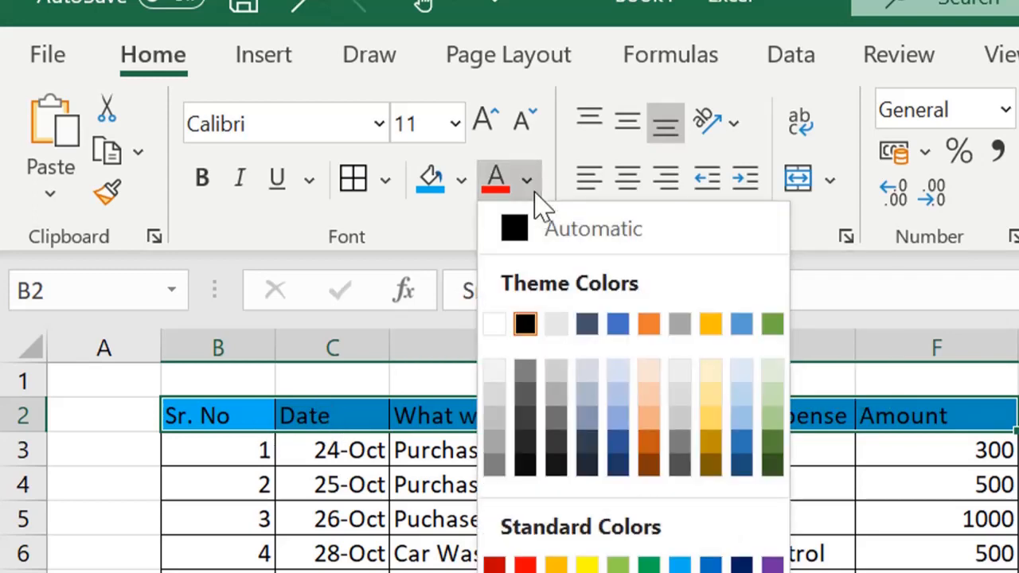
left_click(499, 331)
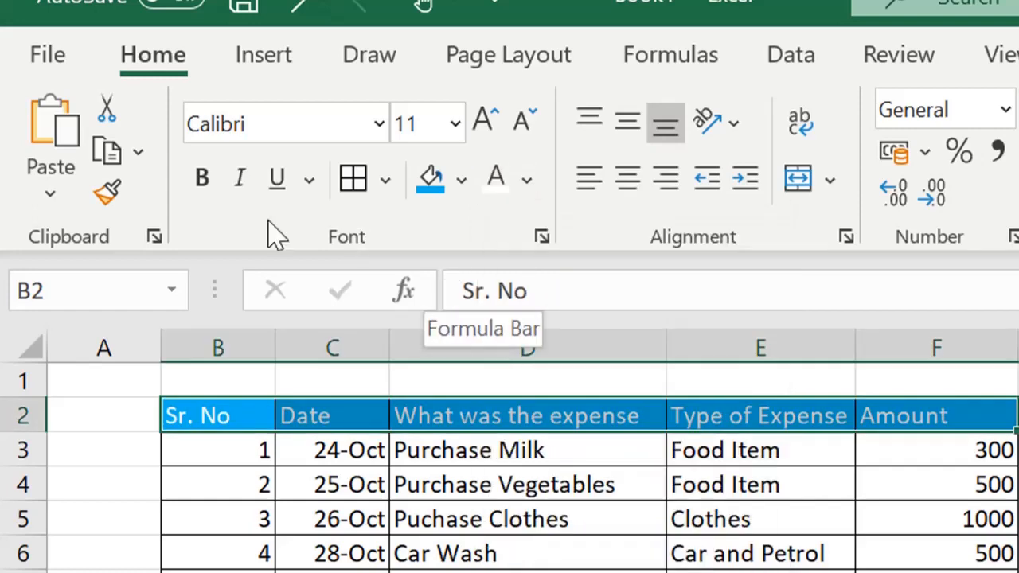
left_click(213, 197)
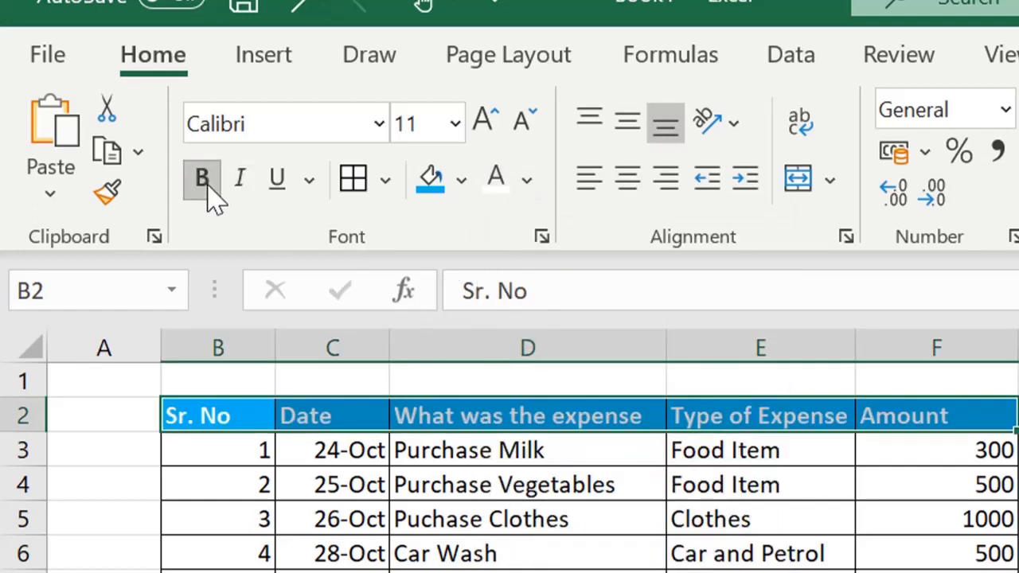
left_click(232, 483)
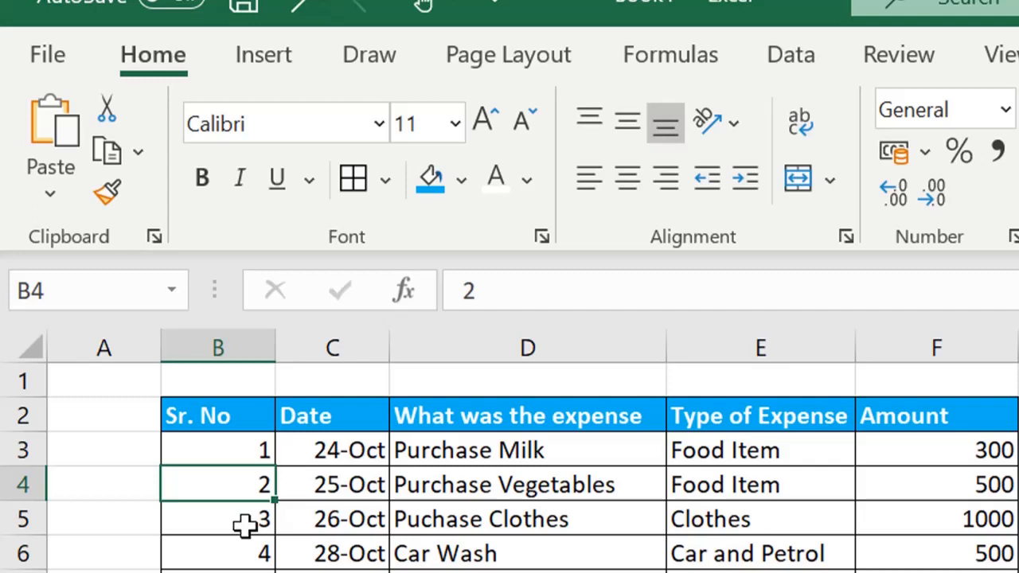
Centre the contents of the Sr. No, Date and Amount columns (B, C and F).
left_click(230, 353)
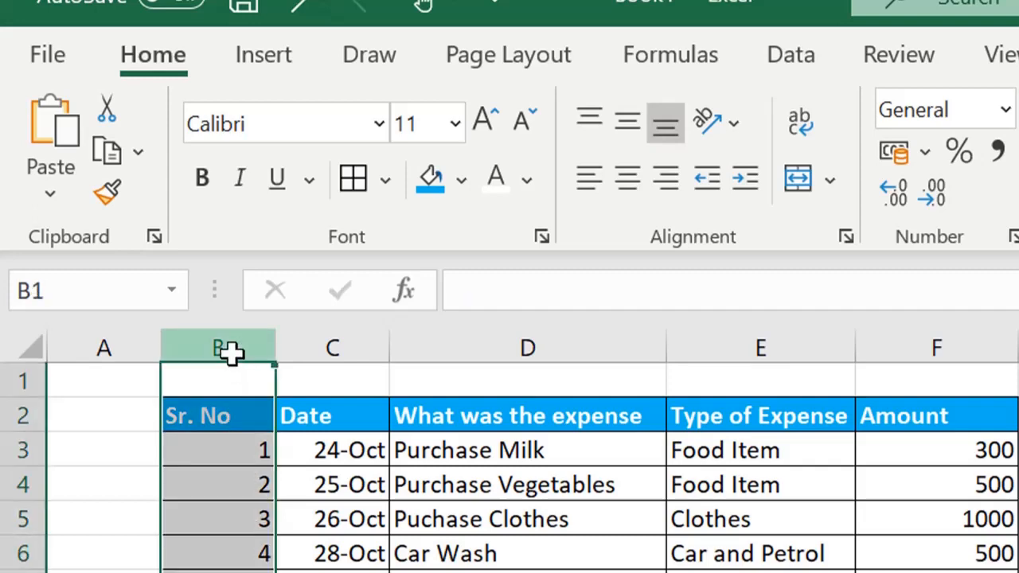
left_click_drag(230, 344, 306, 339)
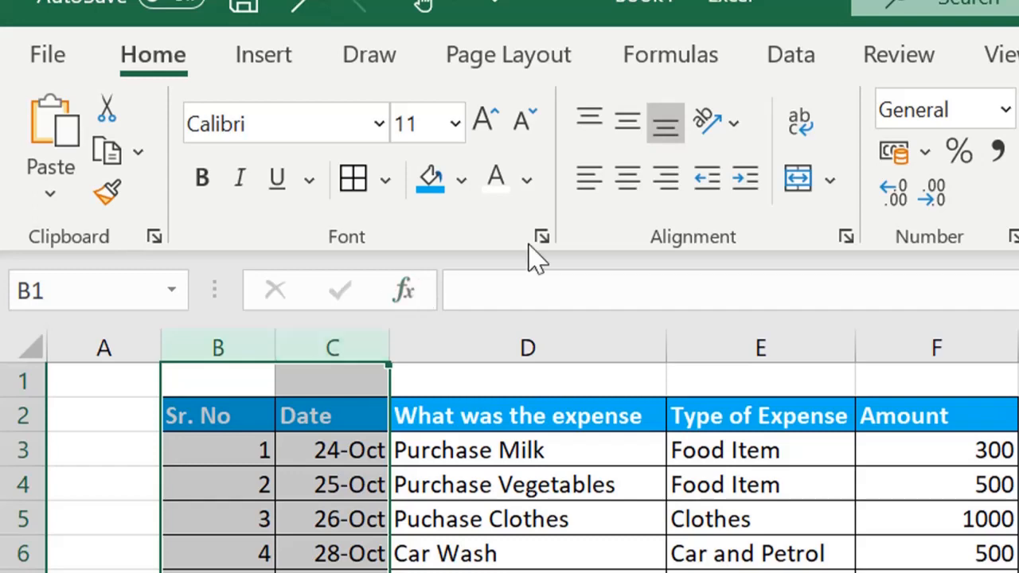
left_click(627, 181)
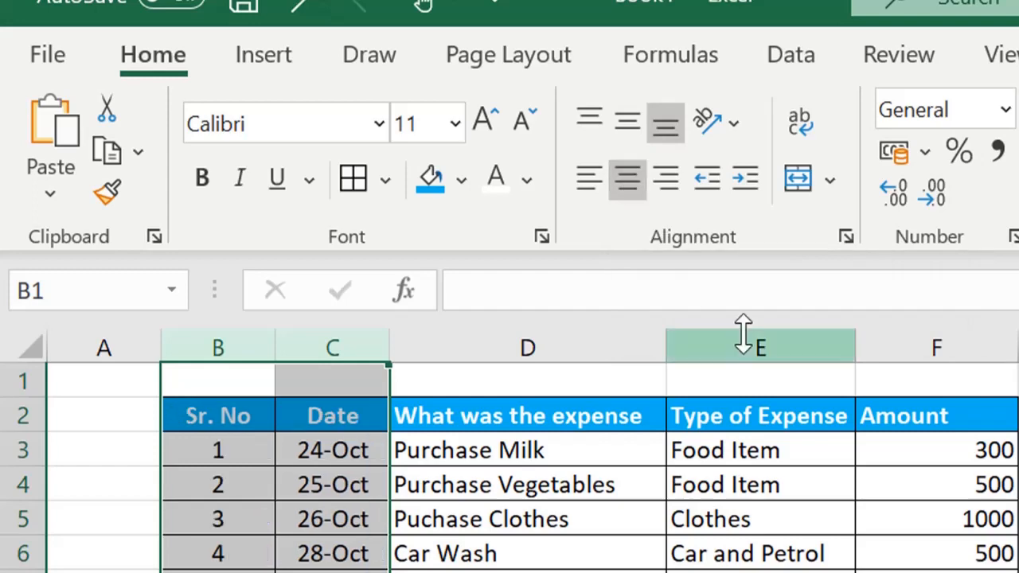
left_click(959, 350)
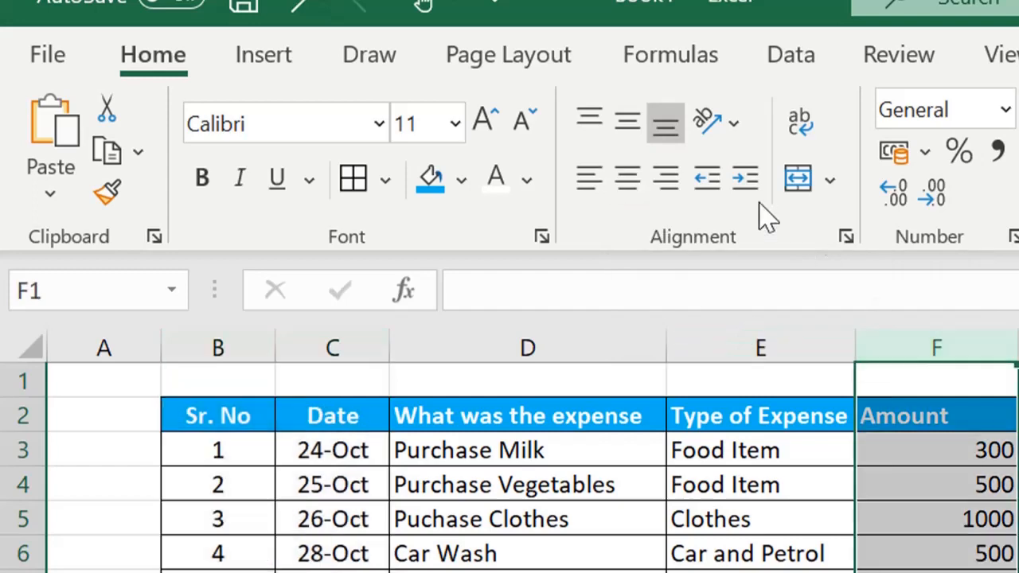
left_click(649, 189)
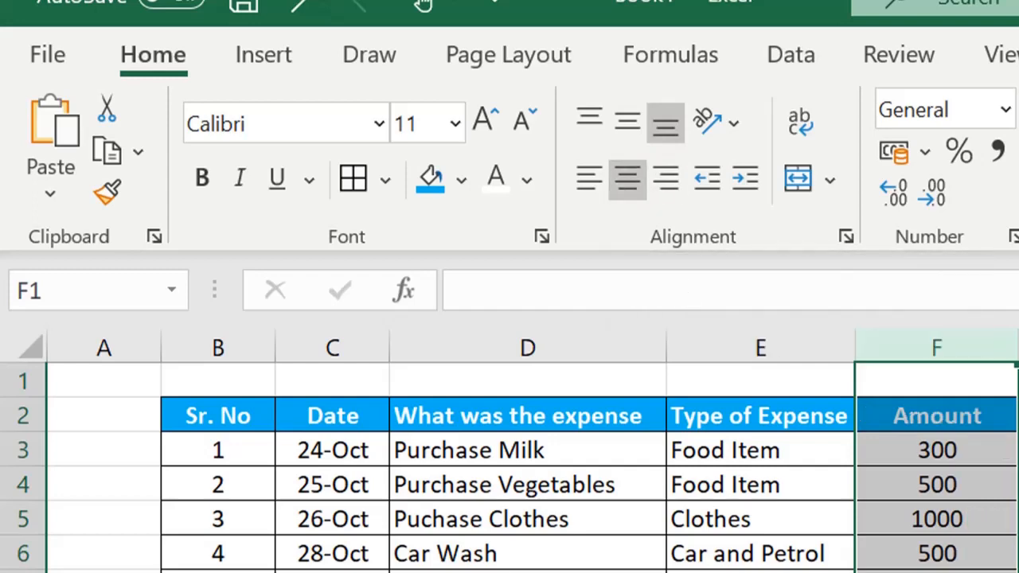
left_click(761, 571)
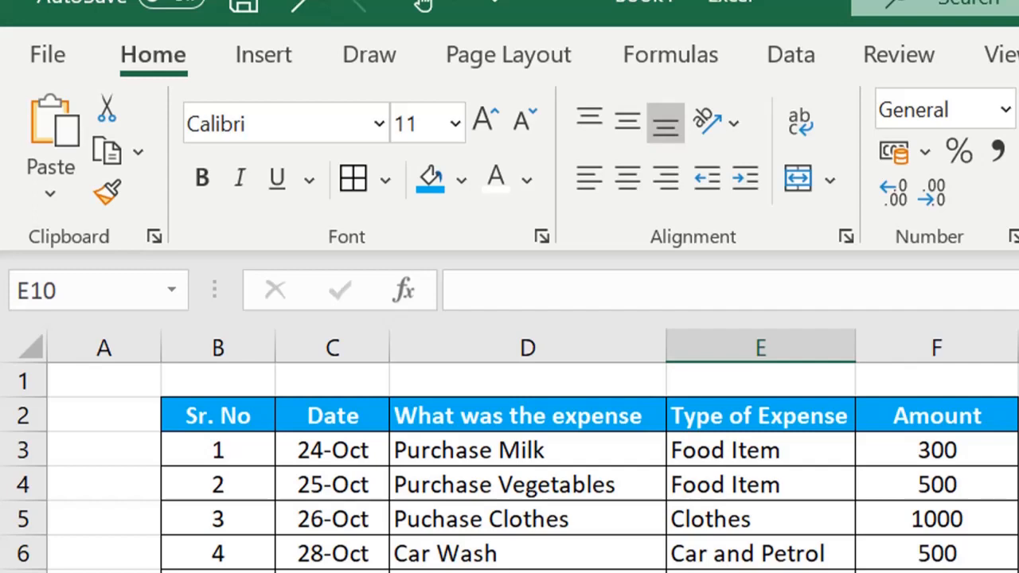
Enter the title "October Month Expenses" in cell B1 above the table.
key("Up")
left_click(250, 378)
type("O")
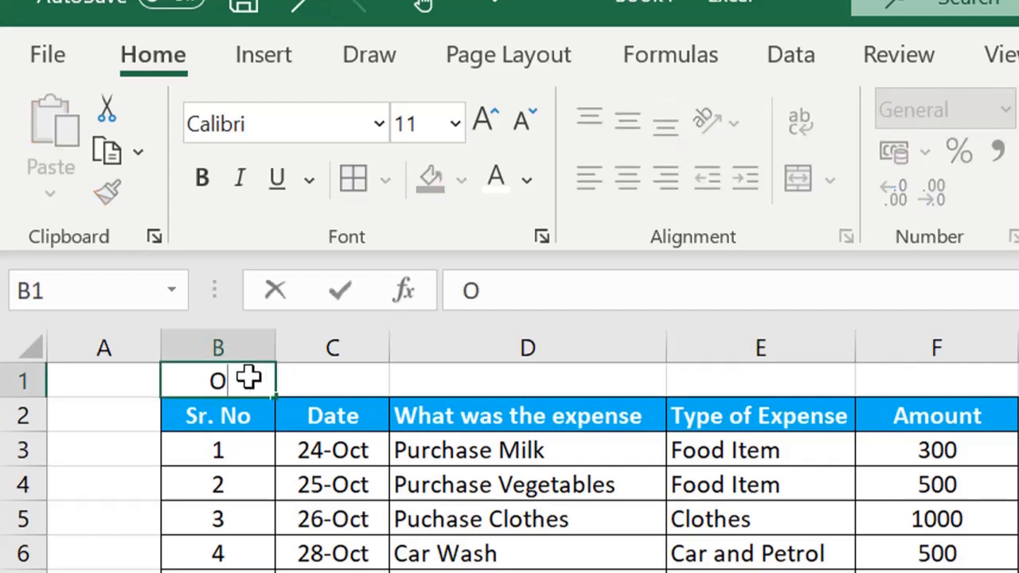
type("ctober Month")
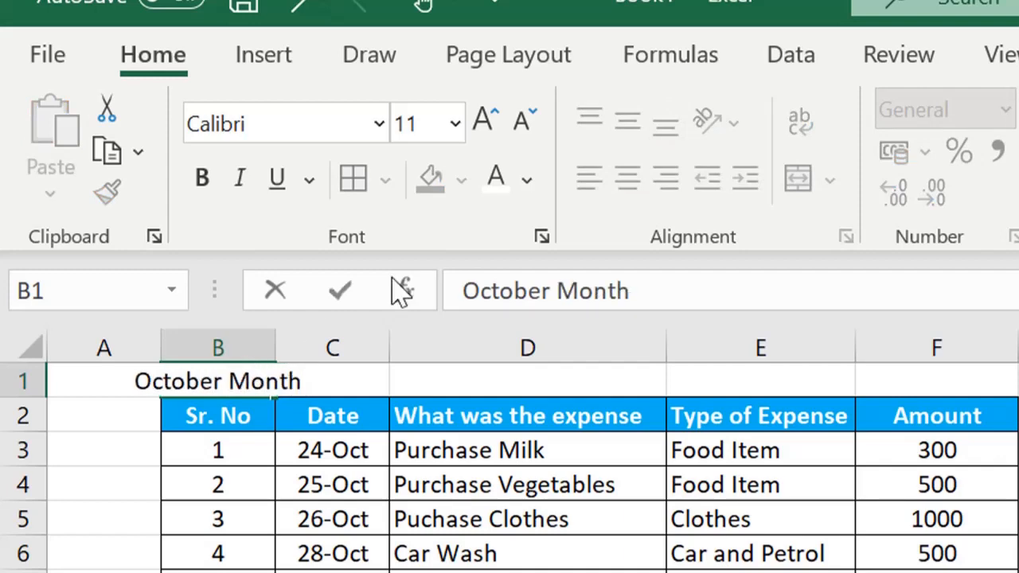
type(" Exoe")
key("BackSpace")
key("BackSpace")
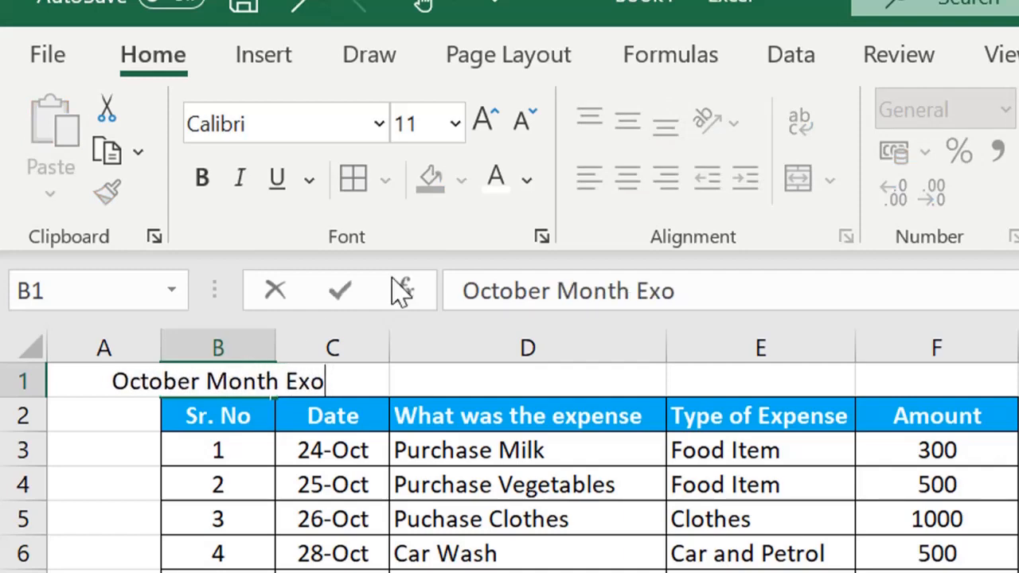
type("penses")
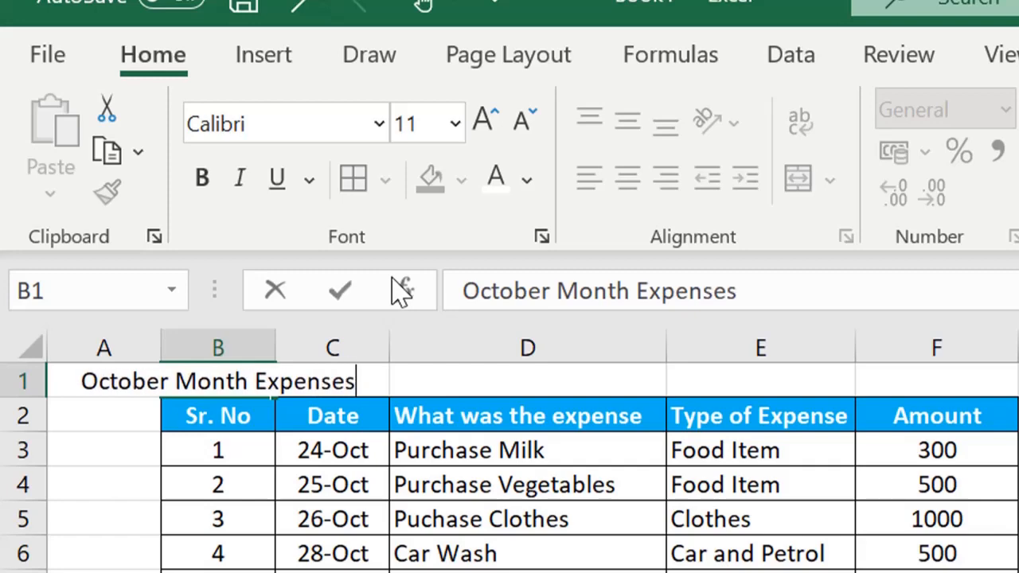
key("Return")
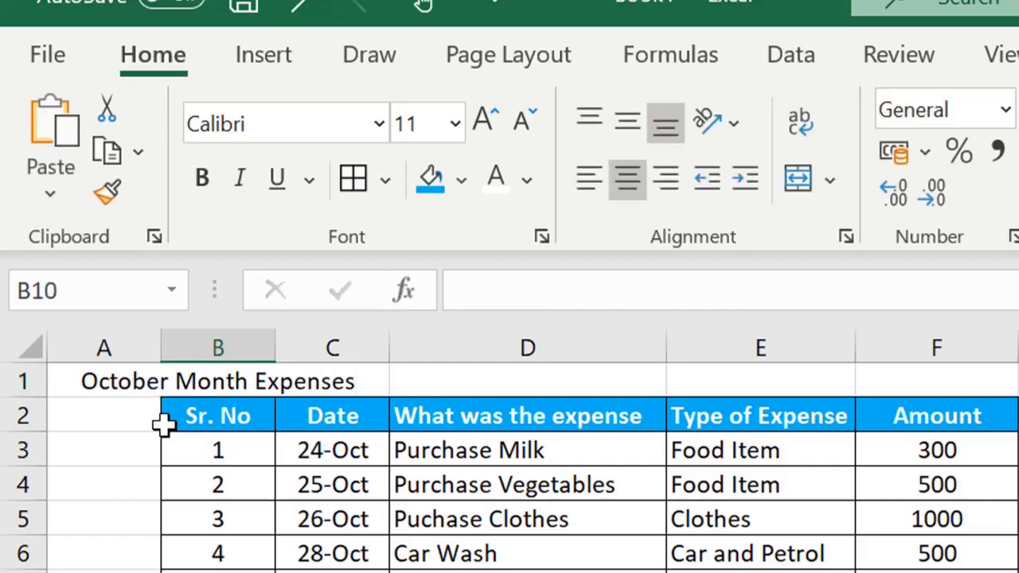
Merge and centre the title across B1:F1.
left_click(120, 380)
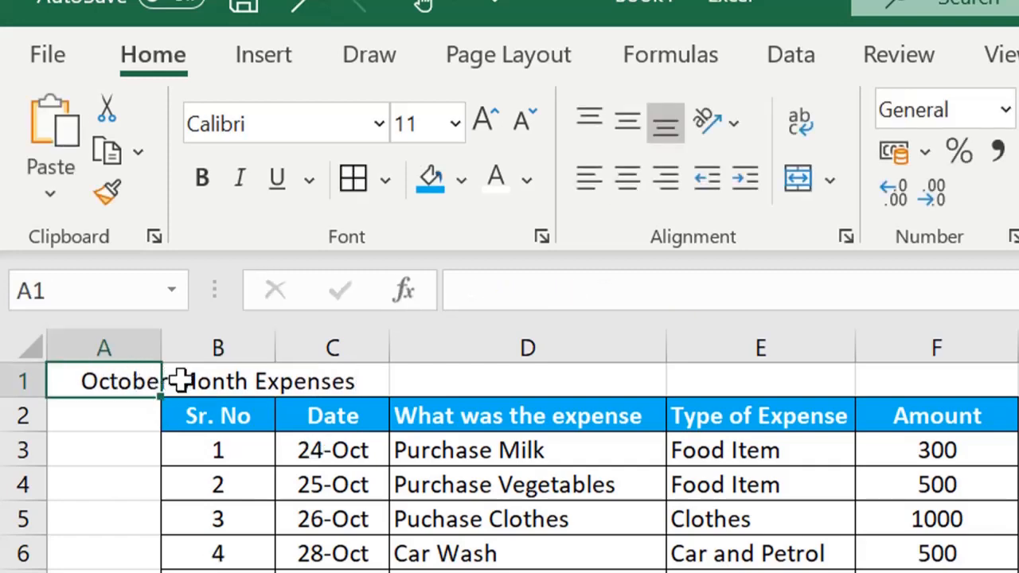
left_click_drag(191, 381, 955, 378)
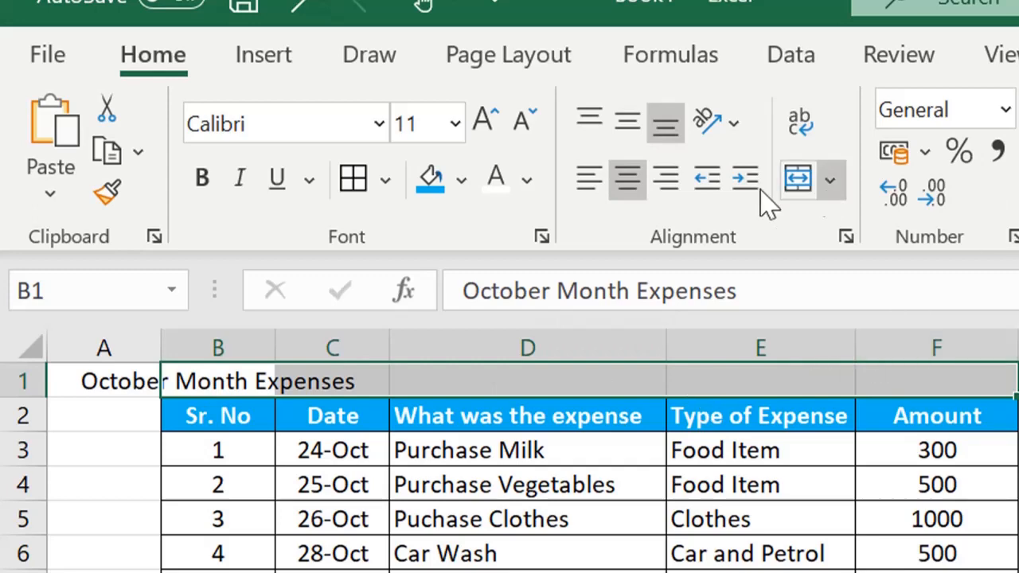
left_click(788, 193)
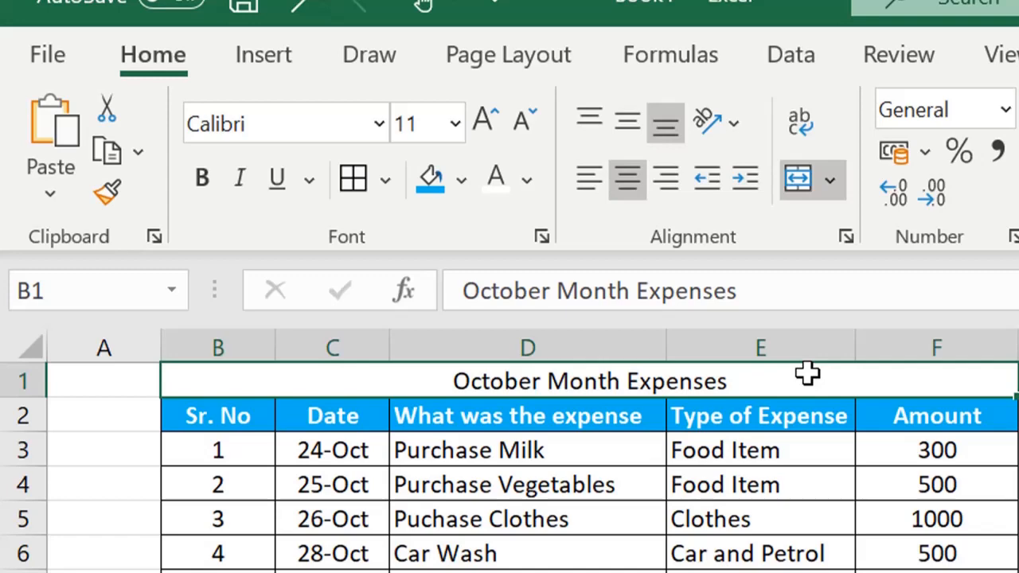
left_click(588, 572)
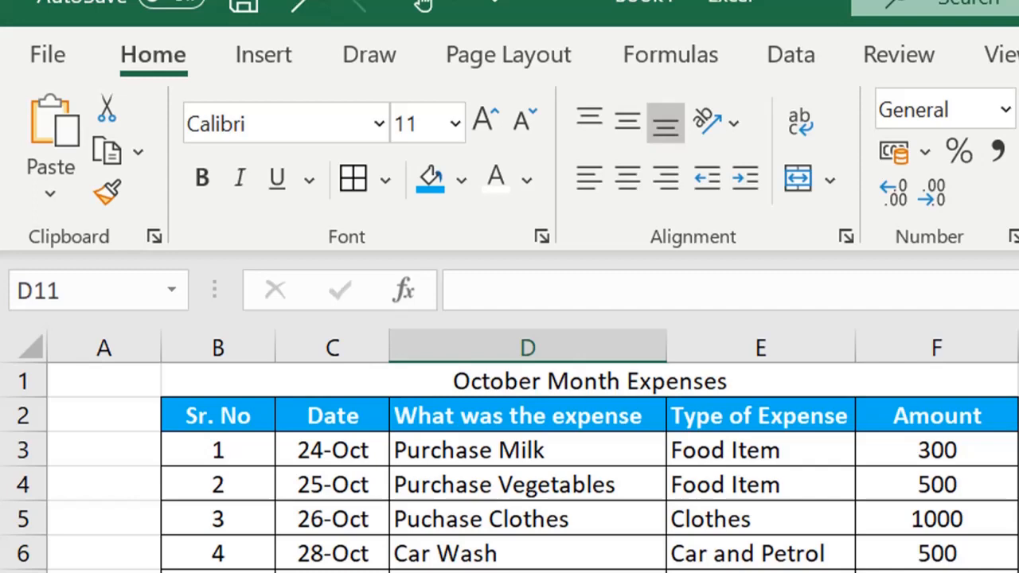
Enter the label "Total" in cell E9 below the table.
left_click(749, 572)
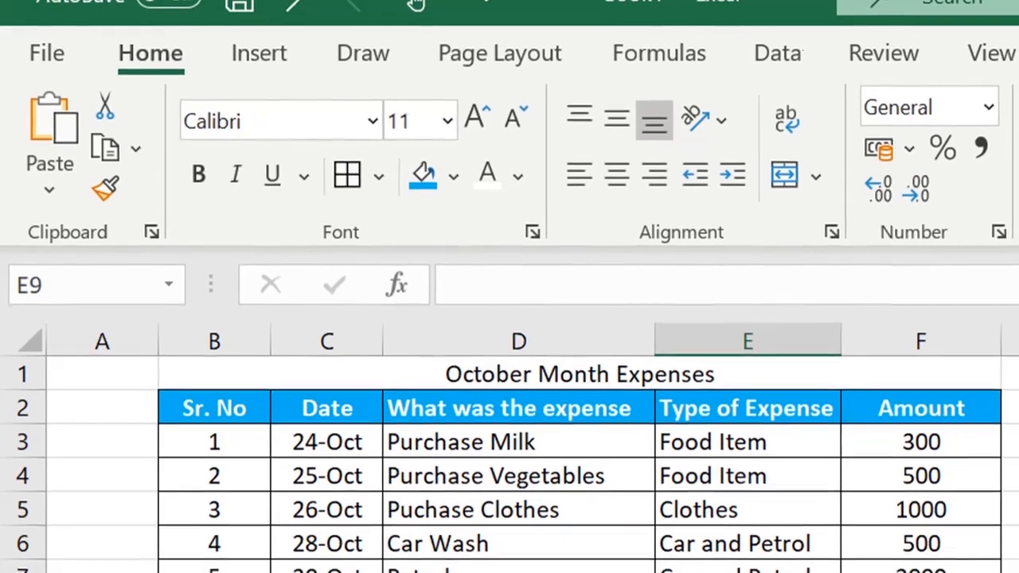
type("Toa")
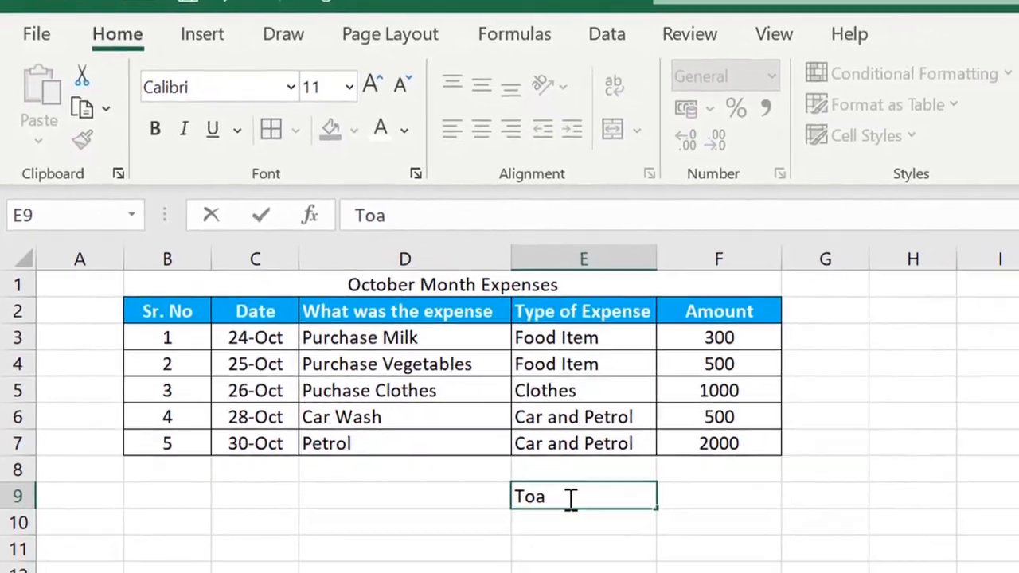
key("BackSpace")
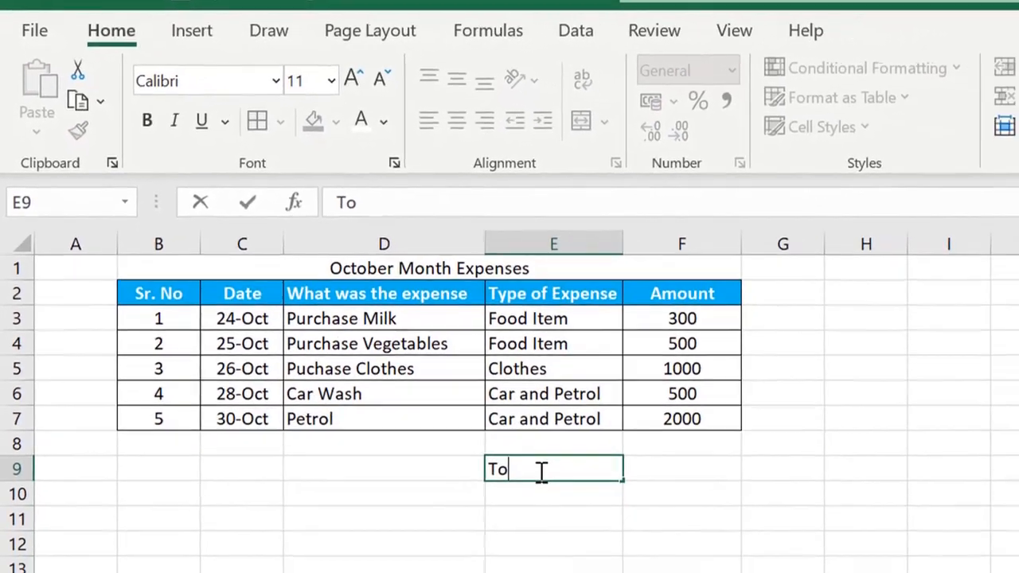
type("tal")
Add up the five expense amounts in cell F9 with the formula =F3+F4+F5+F6+F7.
left_click(675, 455)
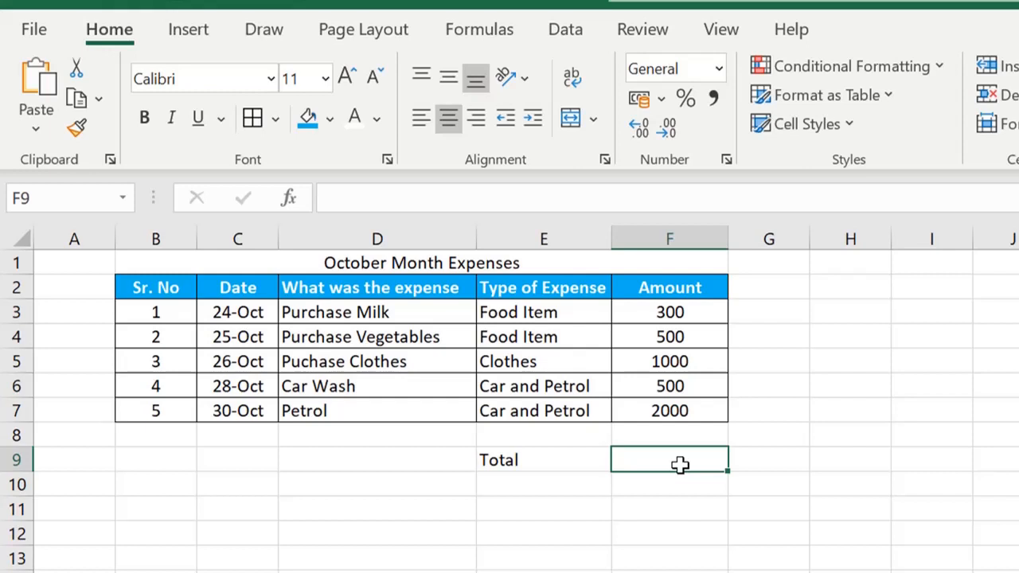
type("=")
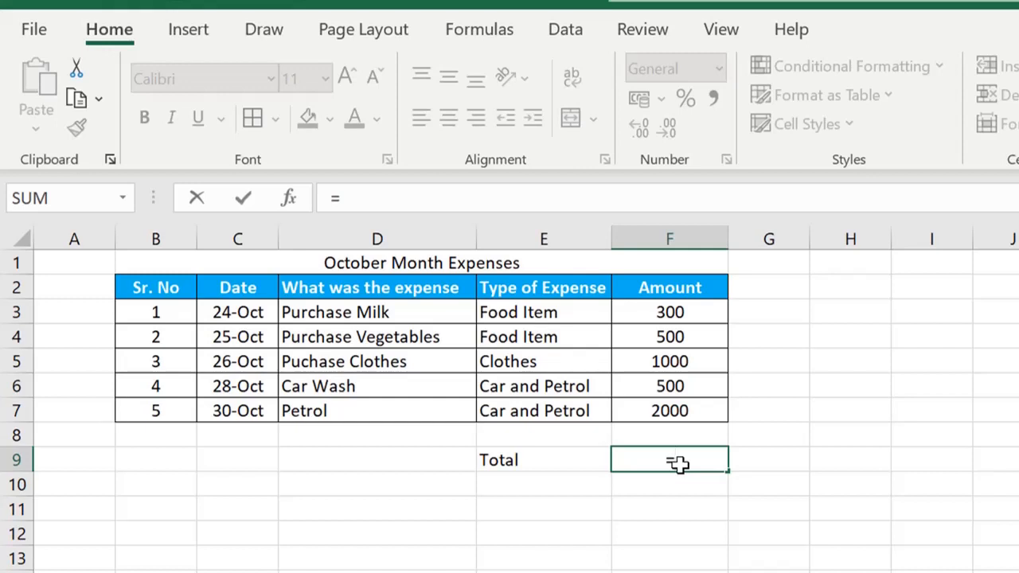
left_click(677, 315)
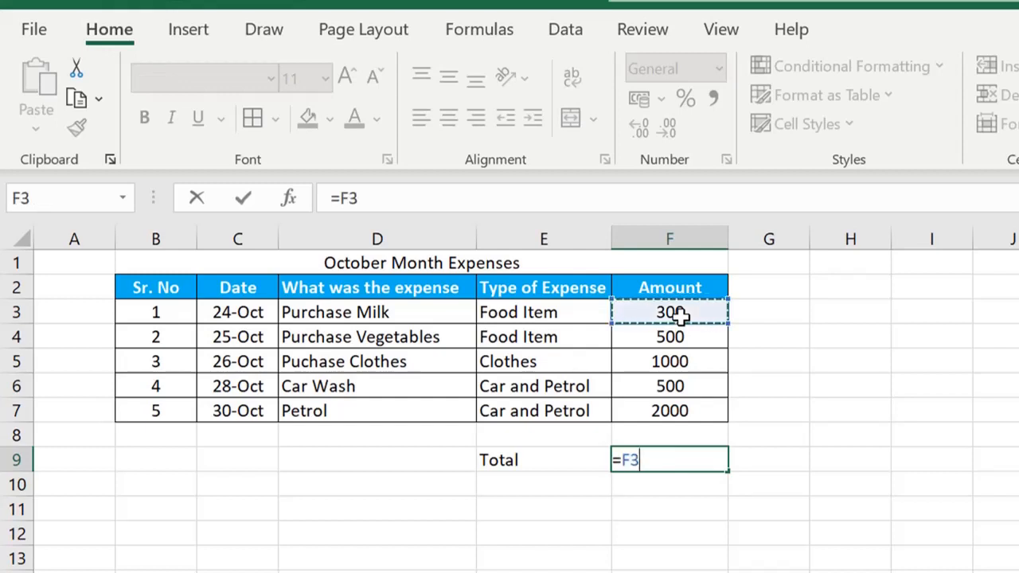
type("+")
left_click(679, 333)
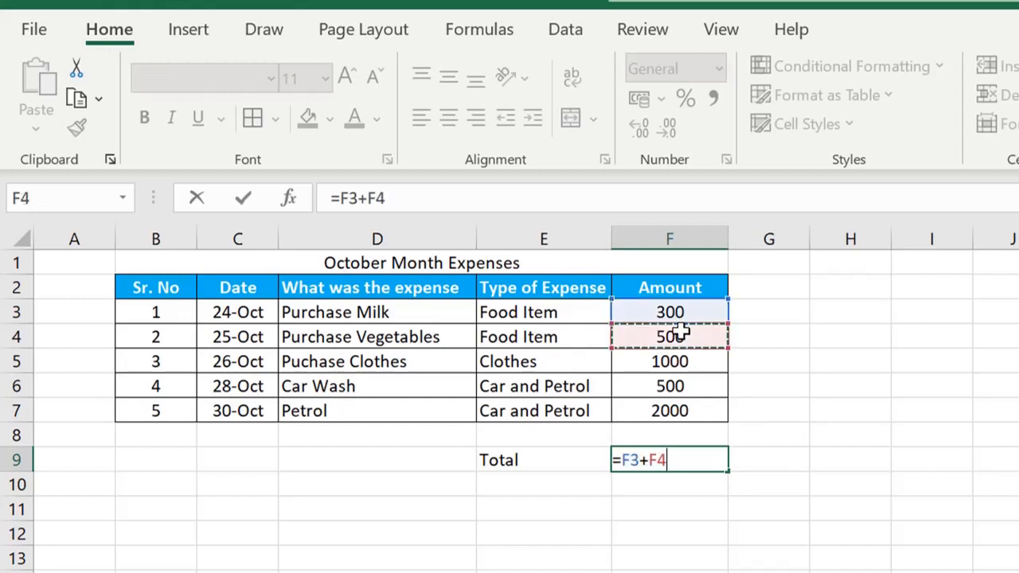
type("+")
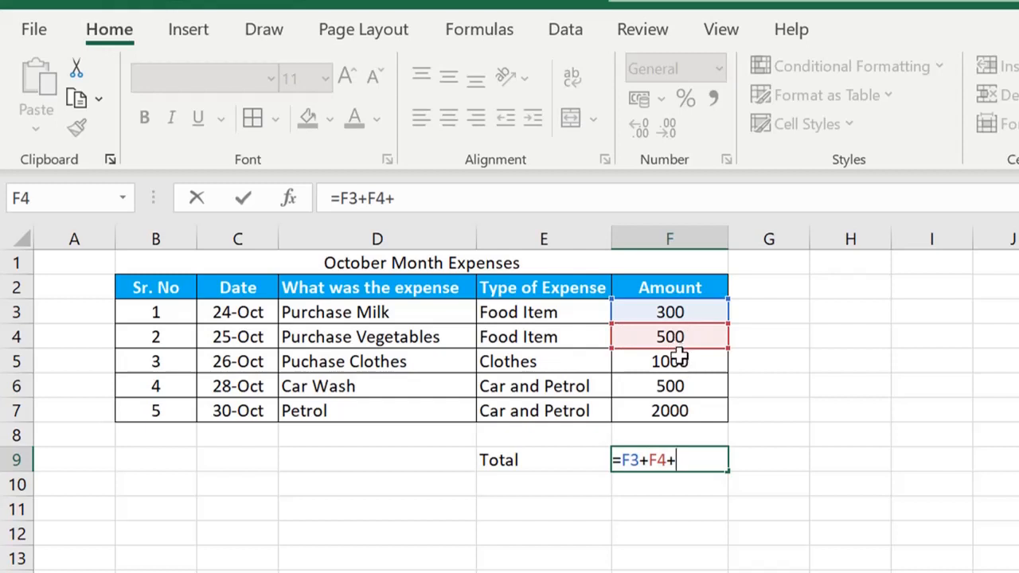
left_click(679, 358)
type("+")
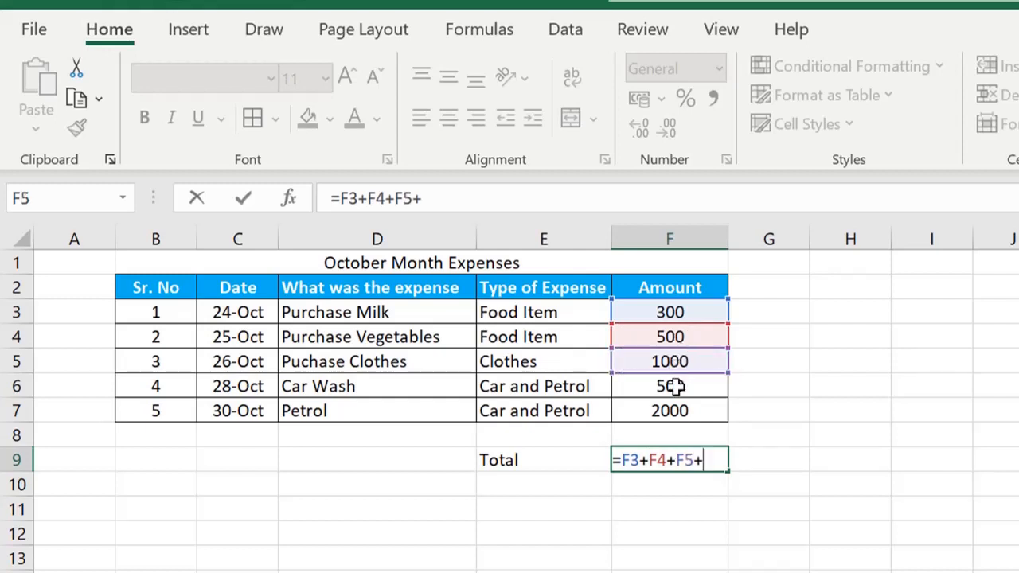
left_click(675, 386)
type("+")
left_click(676, 409)
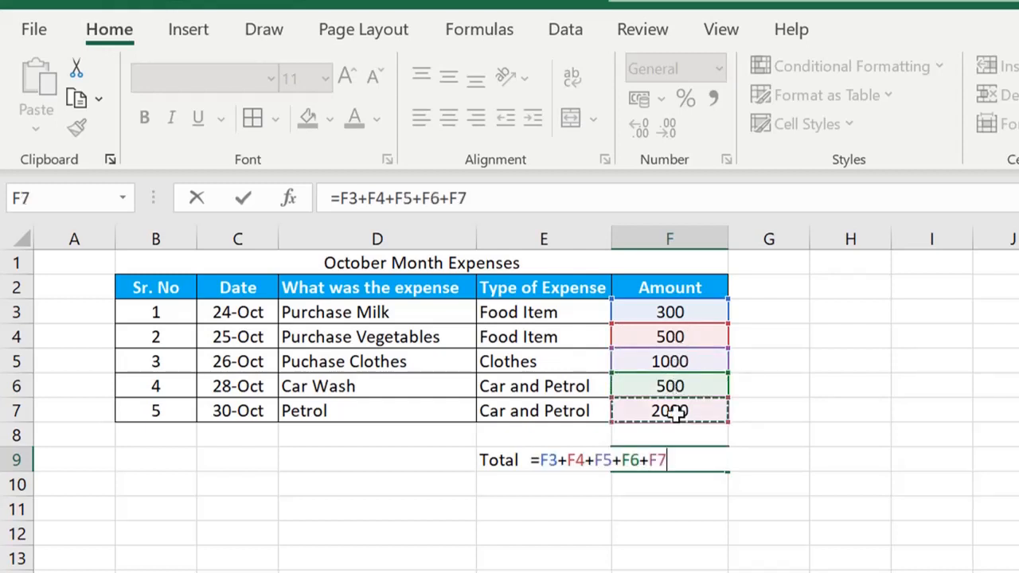
key("Return")
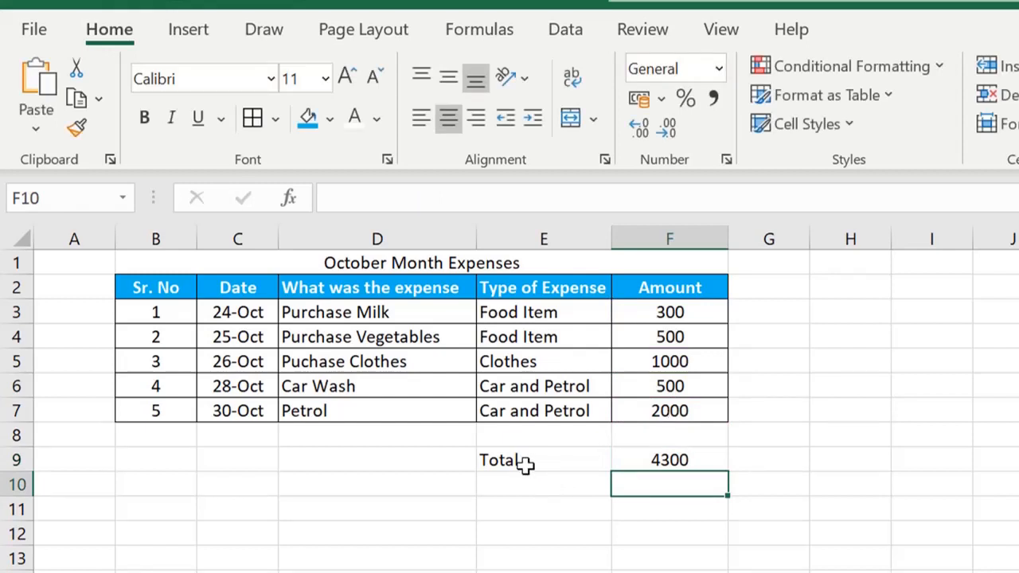
Make the Total label and its amount in E9:F9 bold.
left_click_drag(525, 464, 652, 459)
key("ctrl+b")
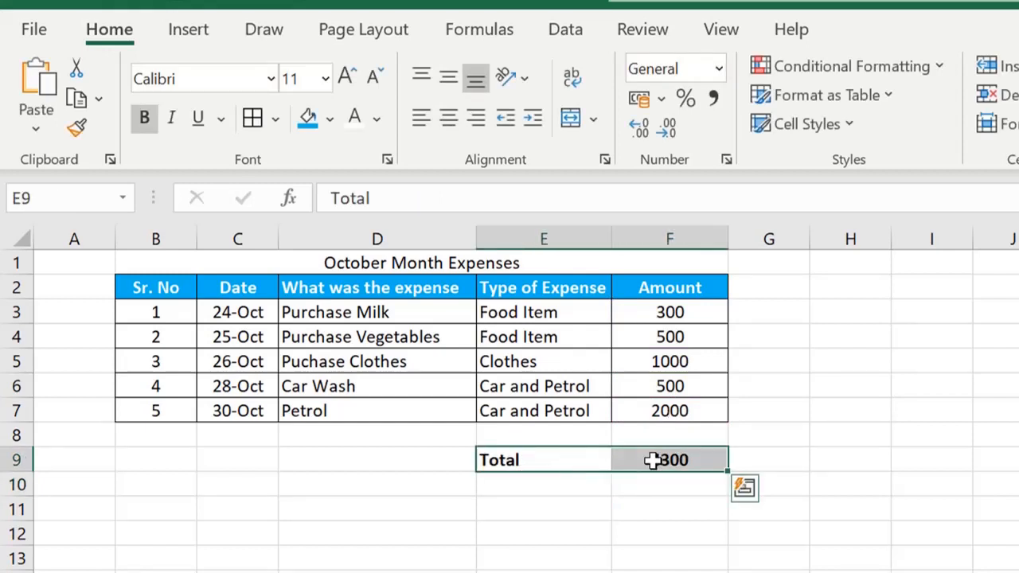
Clear the cell-by-cell addition from the total formula in cell F9, keeping only the equals sign.
left_click(665, 461)
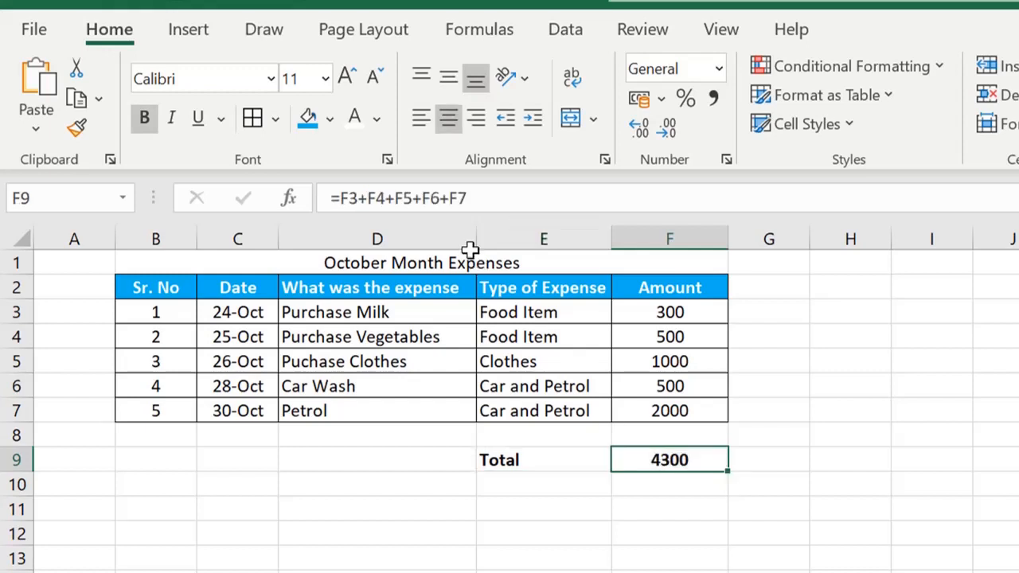
left_click(482, 199)
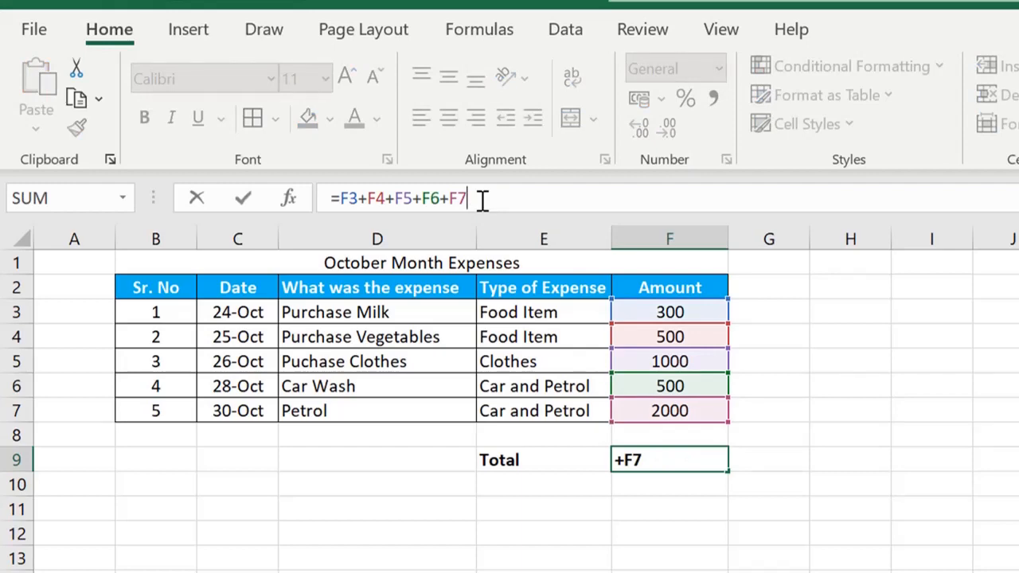
key("BackSpace")
key("BackSpace")
key("BackSpace")
key("BackSpace")
key("BackSpace")
key("BackSpace")
key("BackSpace")
key("BackSpace")
key("BackSpace")
key("BackSpace")
key("BackSpace")
key("BackSpace")
key("BackSpace")
key("BackSpace")
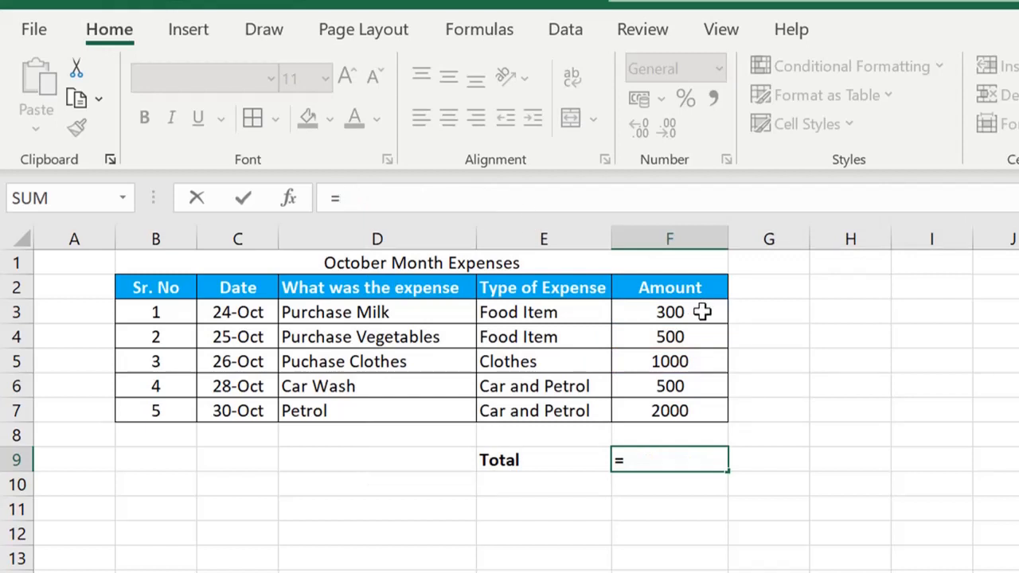
Total the expense amounts in cell F9 with the formula =sum(F3:F7).
type("sum")
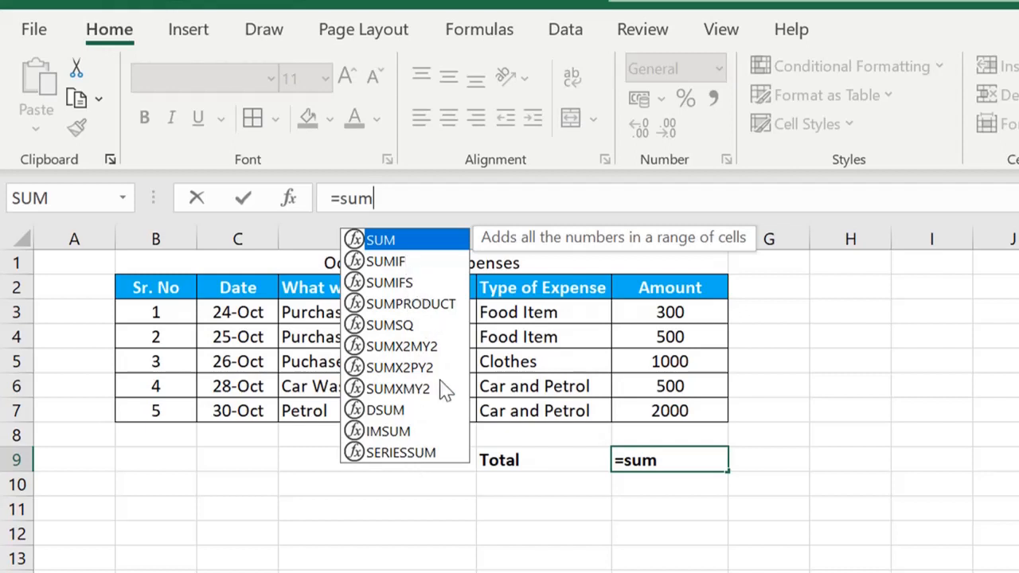
left_click(671, 465)
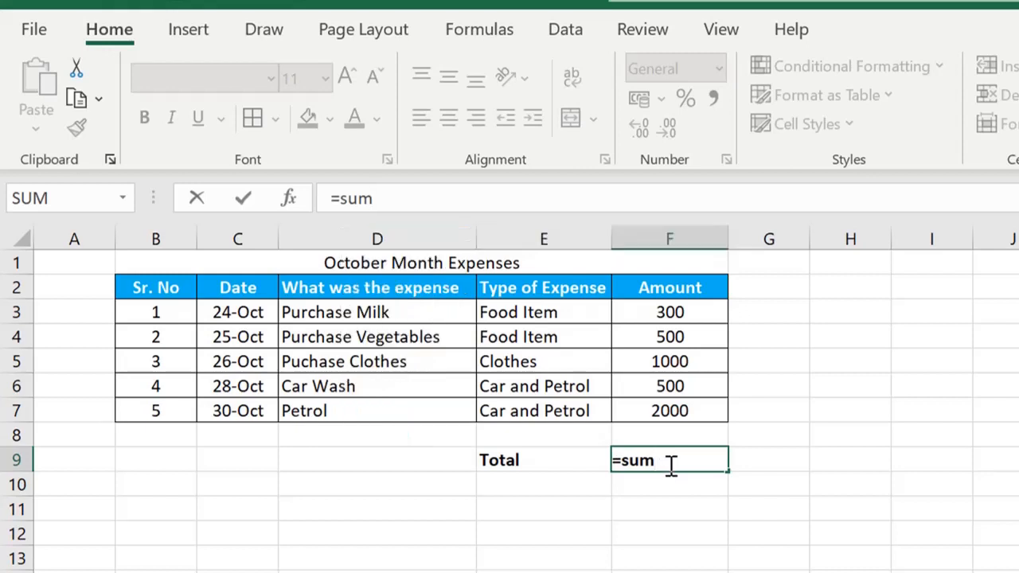
type("(")
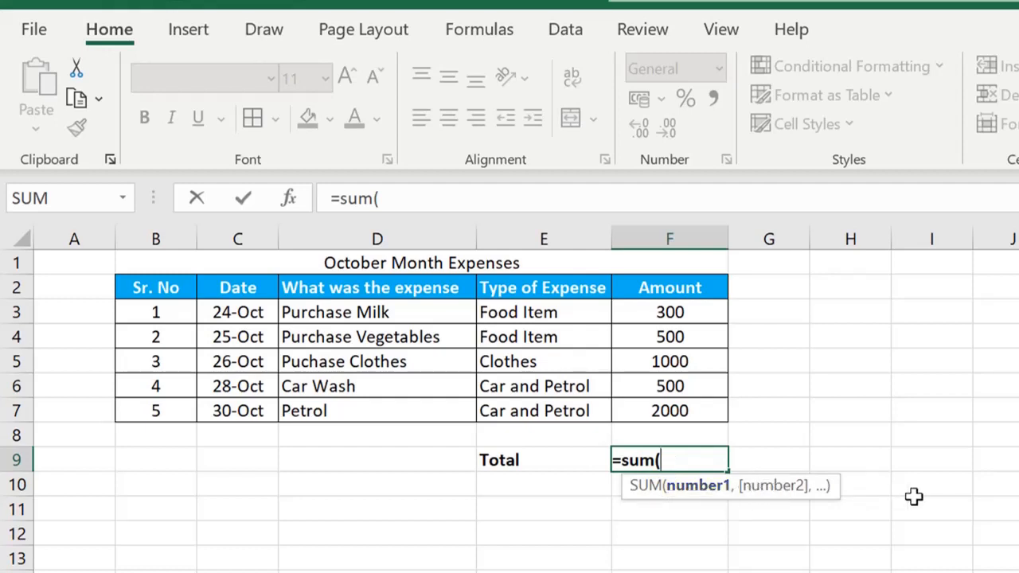
left_click(683, 313)
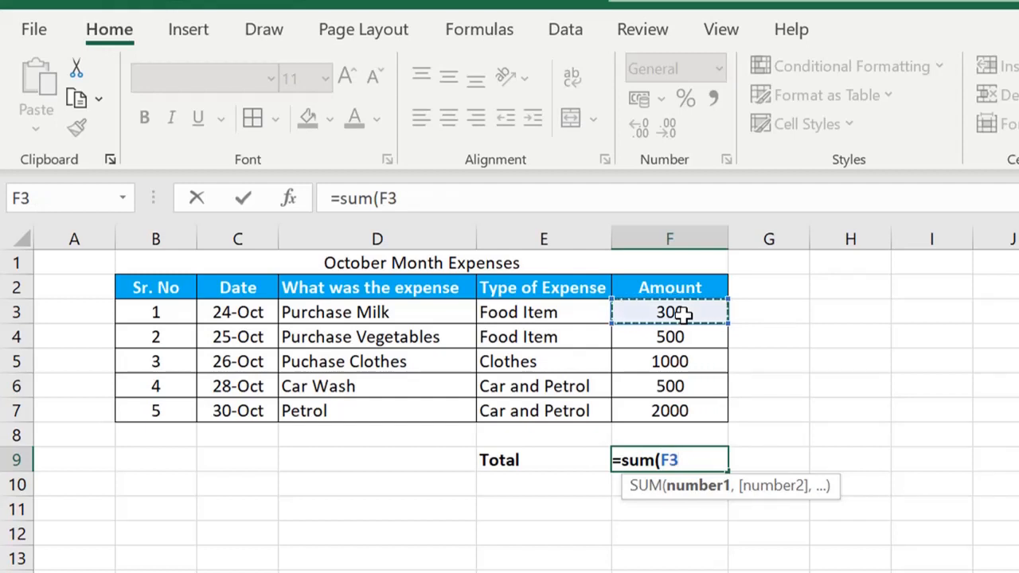
left_click_drag(683, 313, 685, 410)
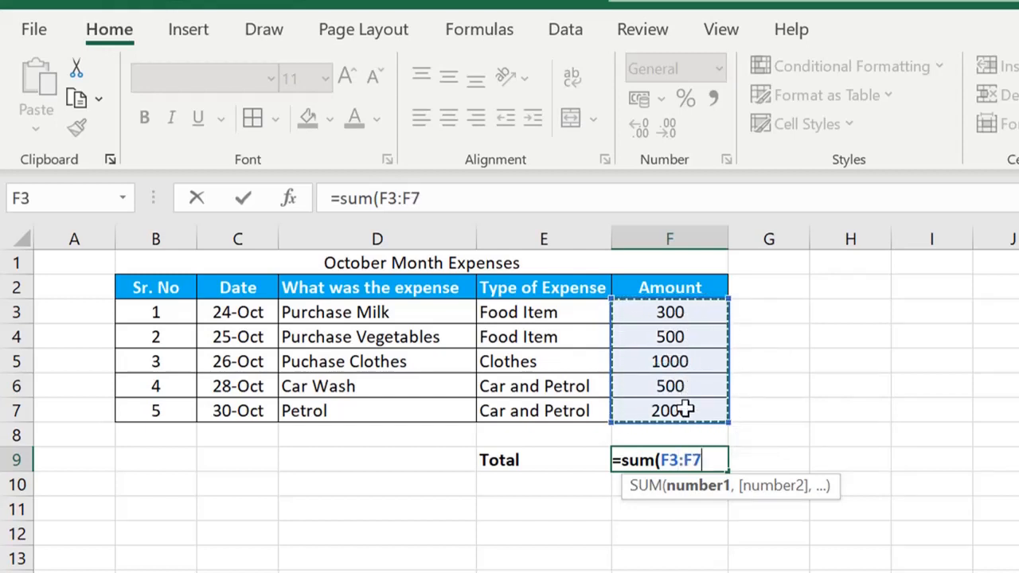
type(")")
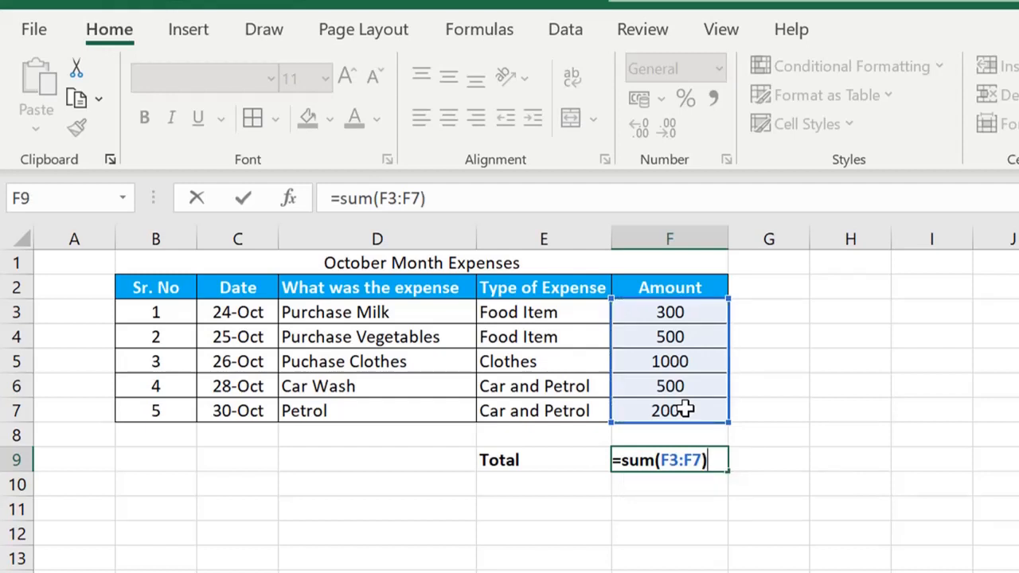
key("Return")
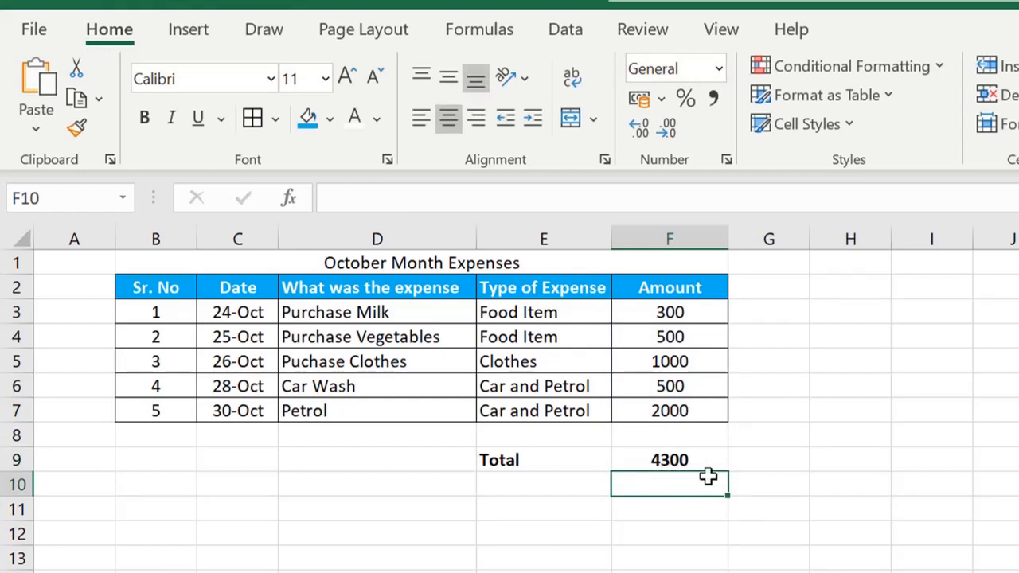
Make the merged title "October Month Expenses" above the table bold and italic.
left_click(393, 265)
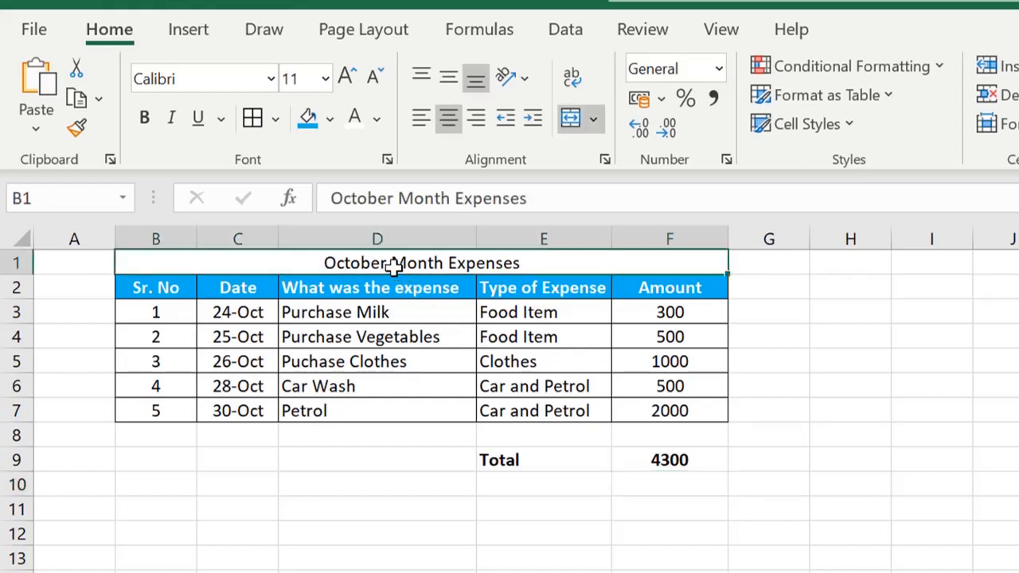
left_click(146, 121)
left_click(170, 127)
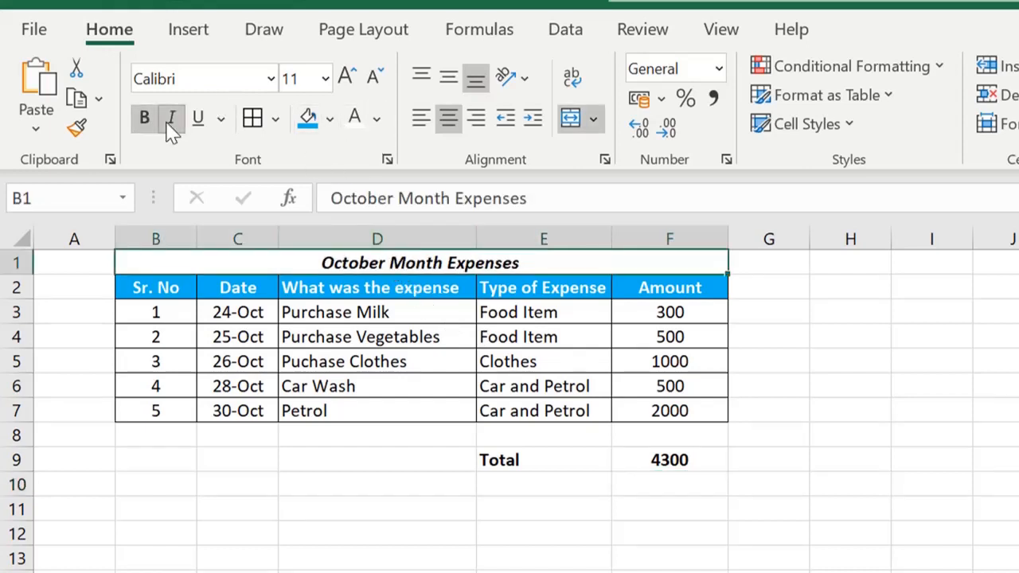